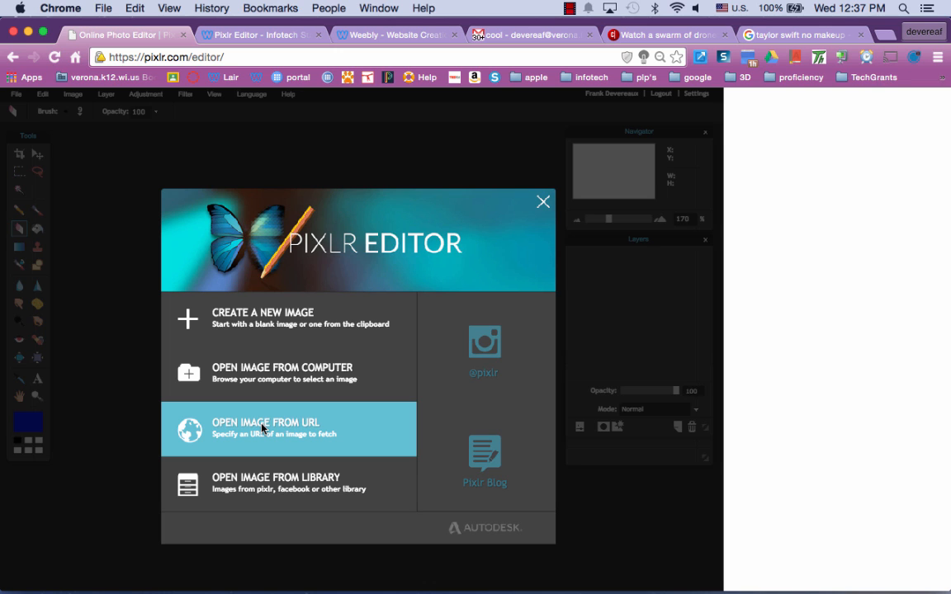
- In the Google Images results for "taylor swift no makeup", copy the image URL of the 500 × 751 styledoor.com portrait
click(799, 35)
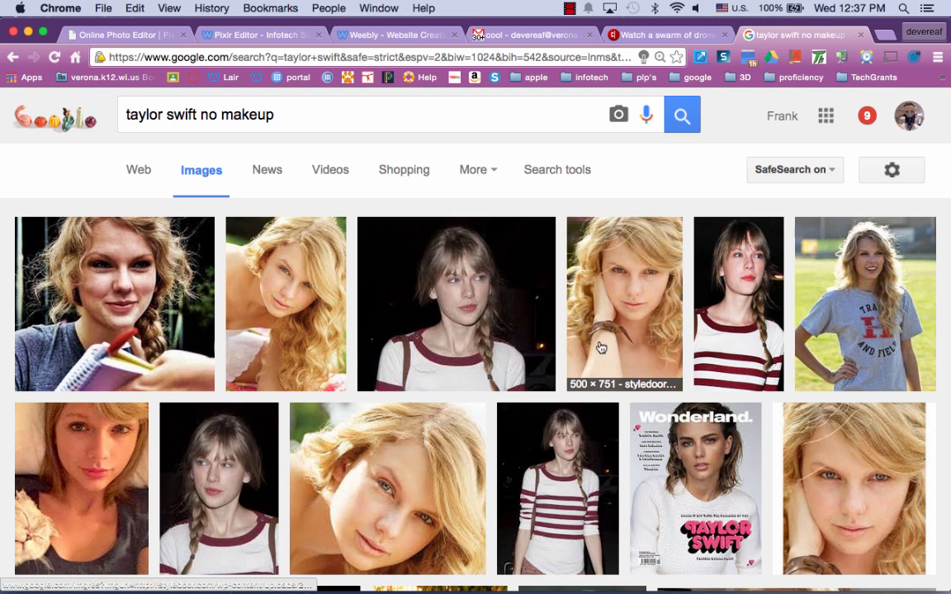
click(638, 273)
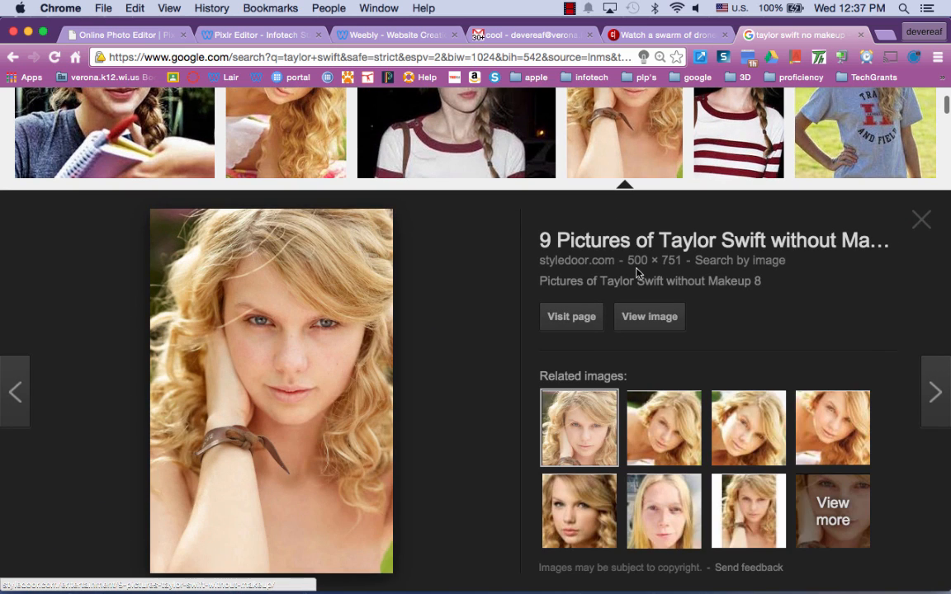
right_click(283, 379)
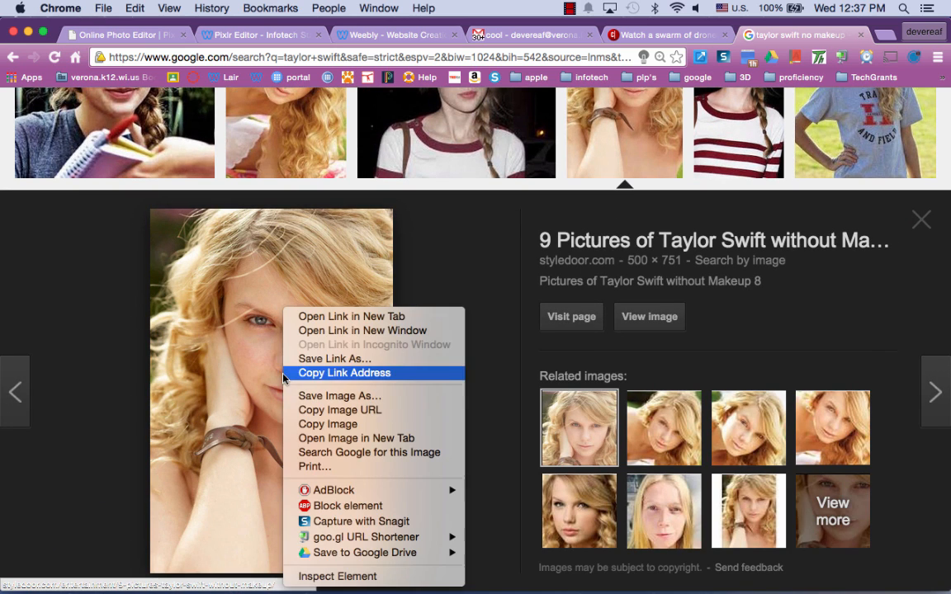
click(345, 410)
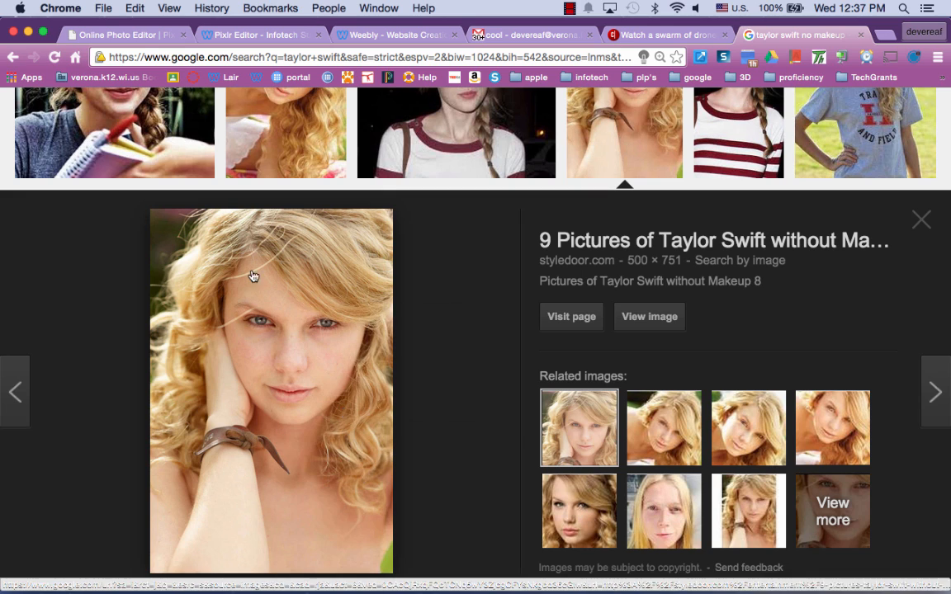
- Switch to Pixlr Editor, open the portrait from the copied URL and move its image window toward the middle of the workspace
click(140, 38)
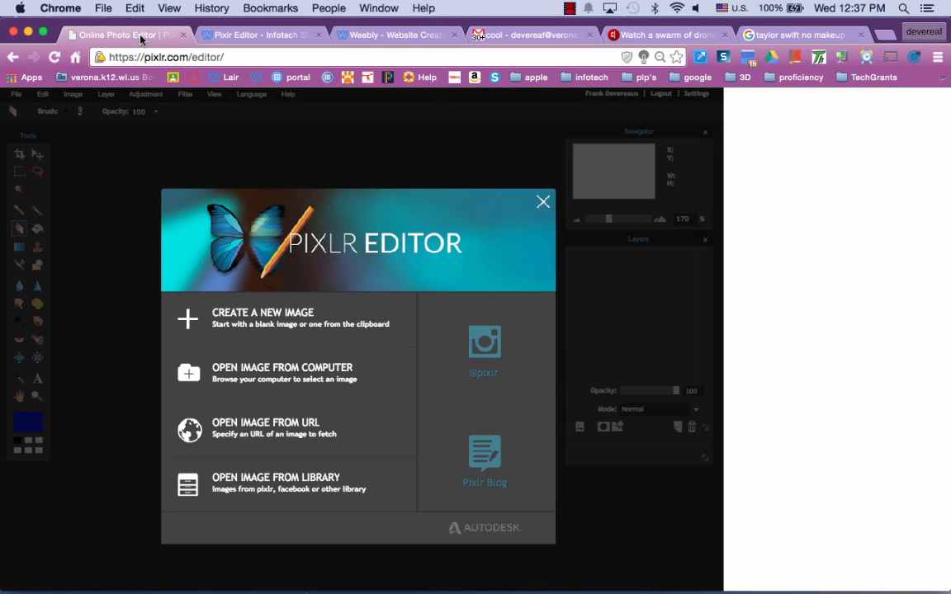
click(266, 427)
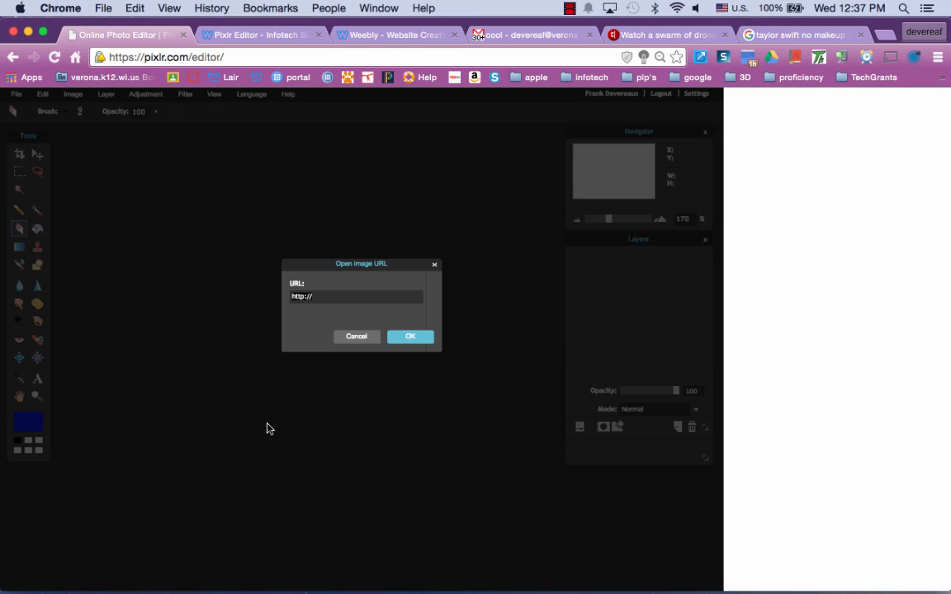
key(super+v)
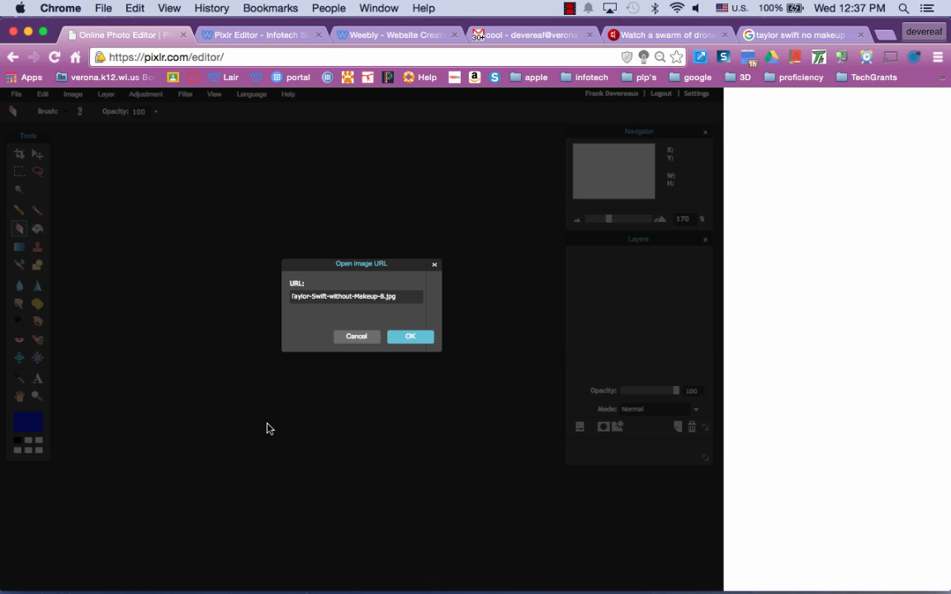
click(410, 337)
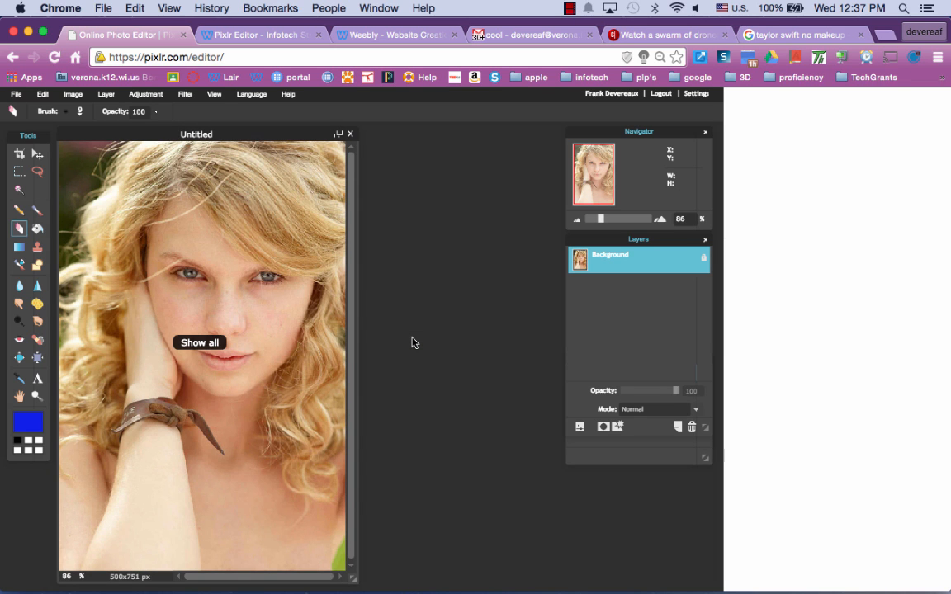
drag(264, 135, 369, 135)
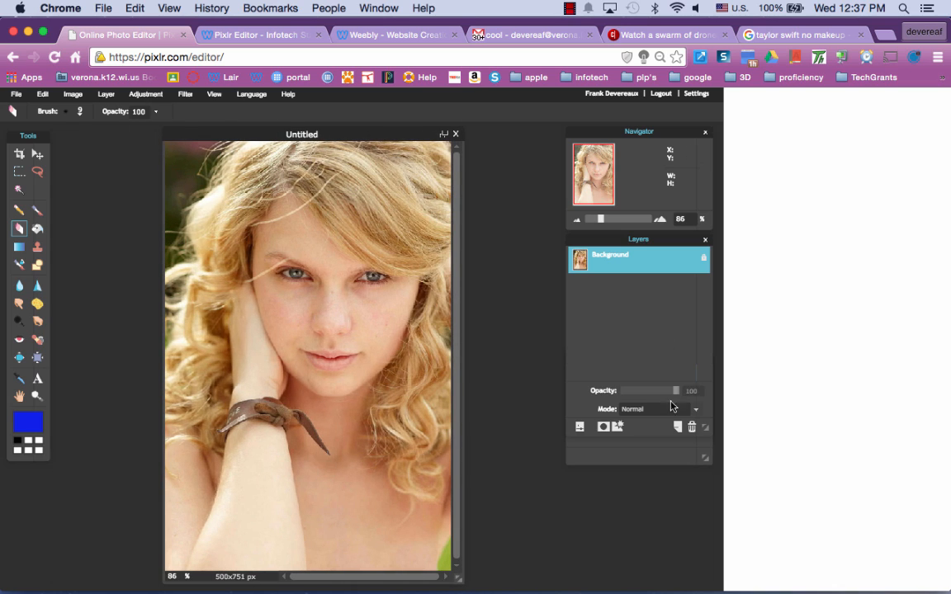
- Add three empty layers above the background and name them eyes, hair and lips, in that order
click(678, 427)
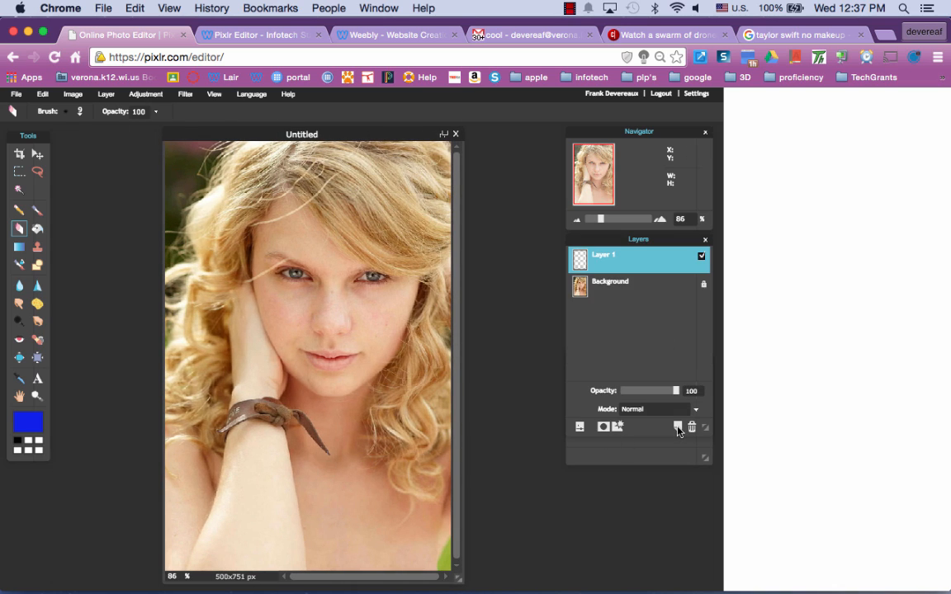
double_click(605, 257)
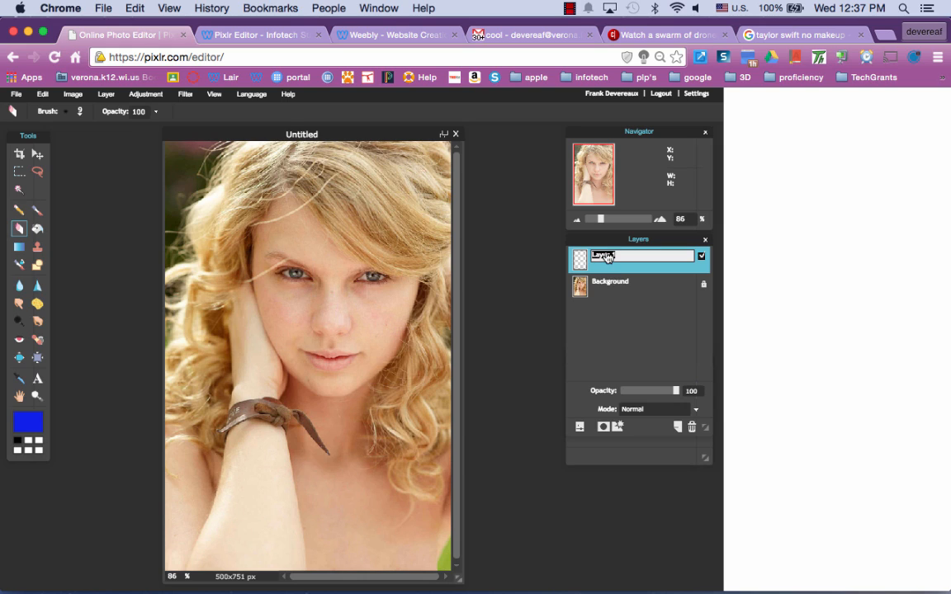
text(eyes)
click(676, 426)
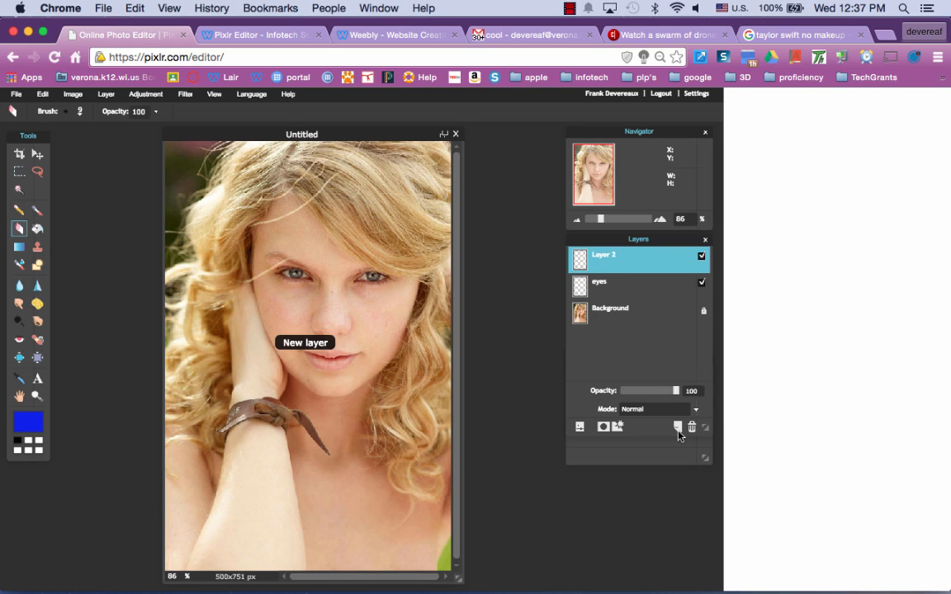
double_click(615, 264)
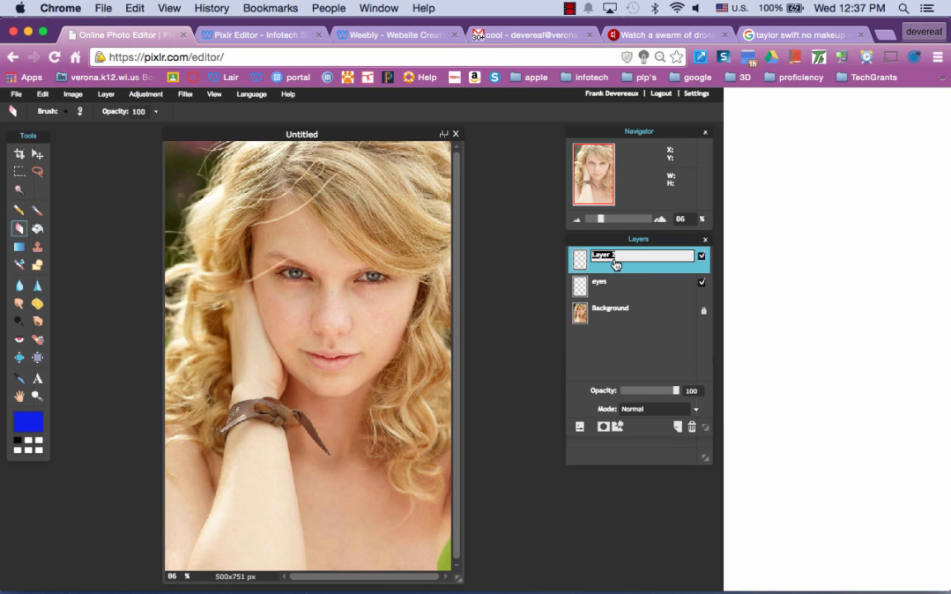
text(hair)
click(679, 429)
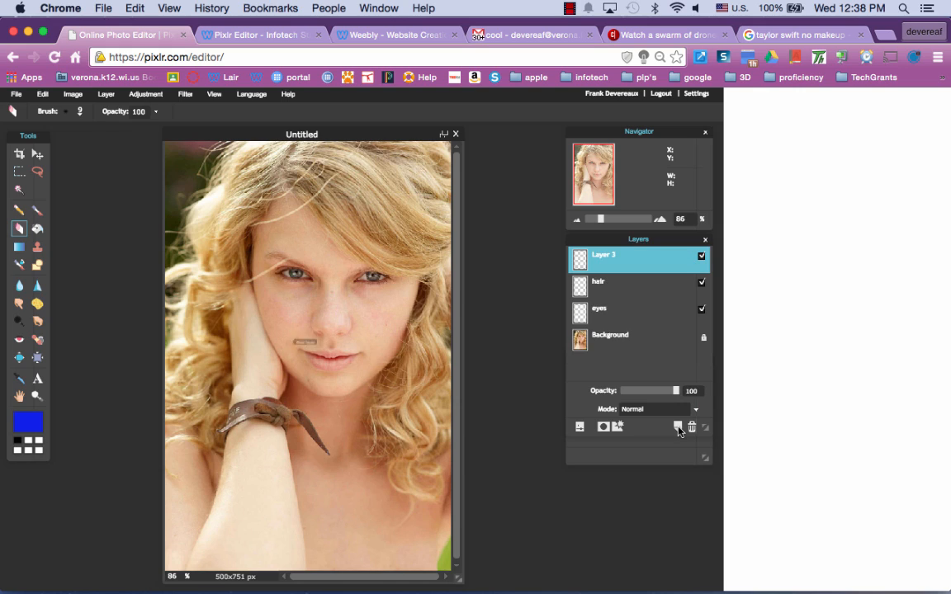
double_click(611, 260)
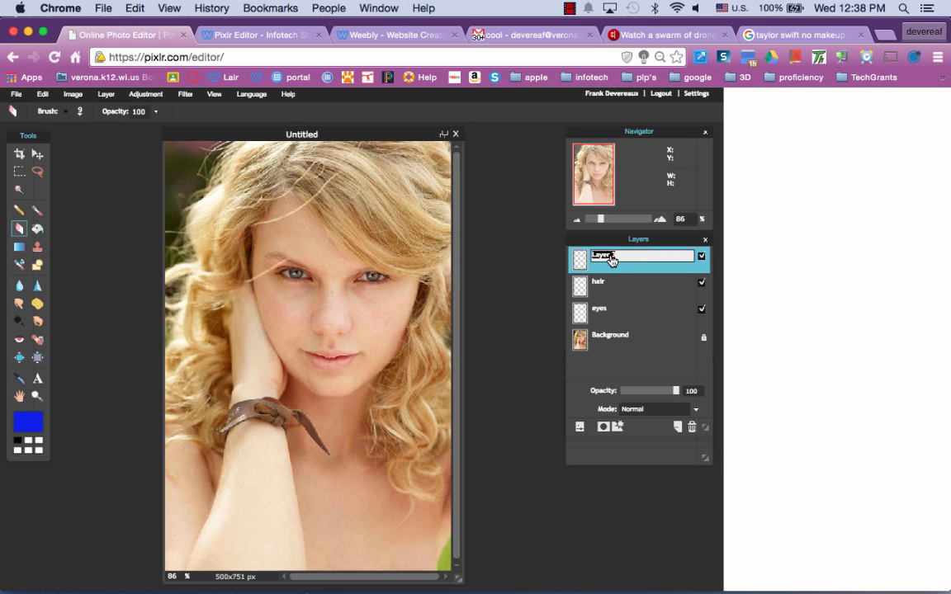
text(lips)
key(Return)
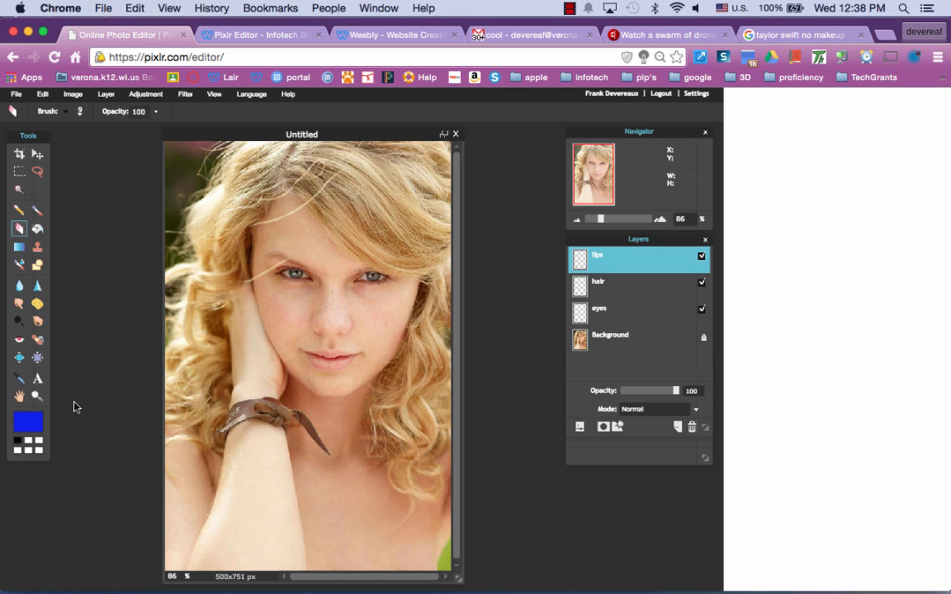
- On the eyes layer, paint over the iris of the eye nearest the hand in purple #870eeb with the Brush tool
click(631, 283)
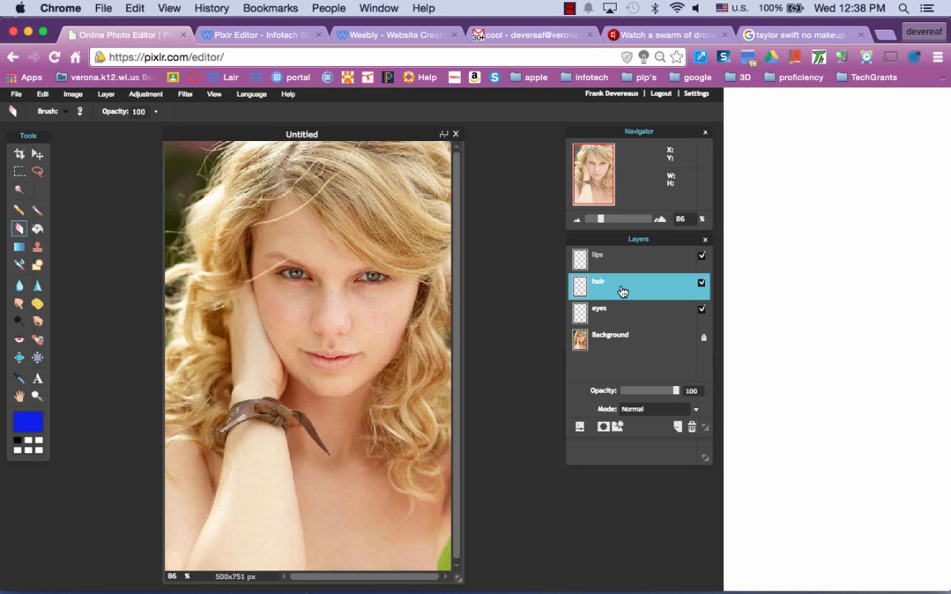
click(619, 311)
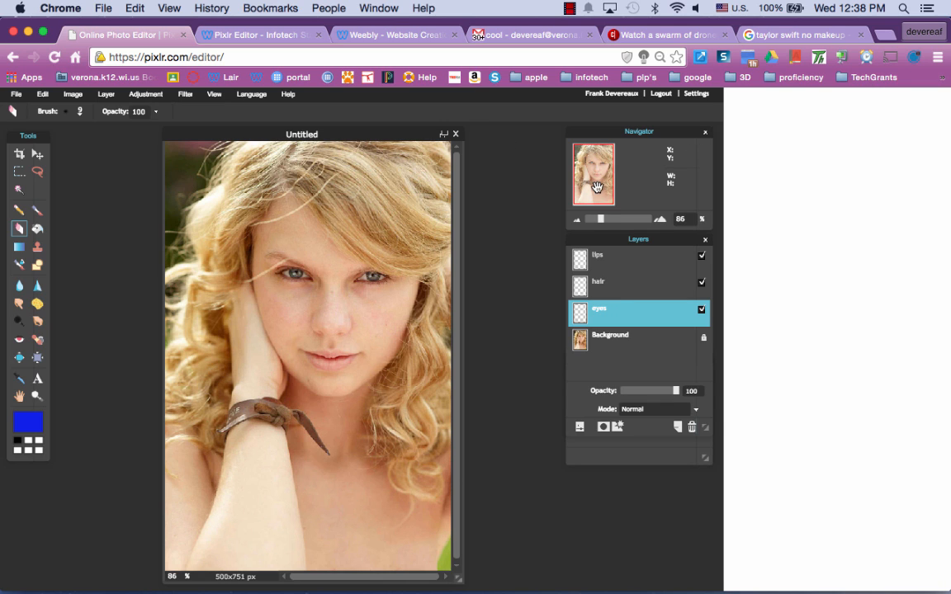
drag(602, 221, 617, 221)
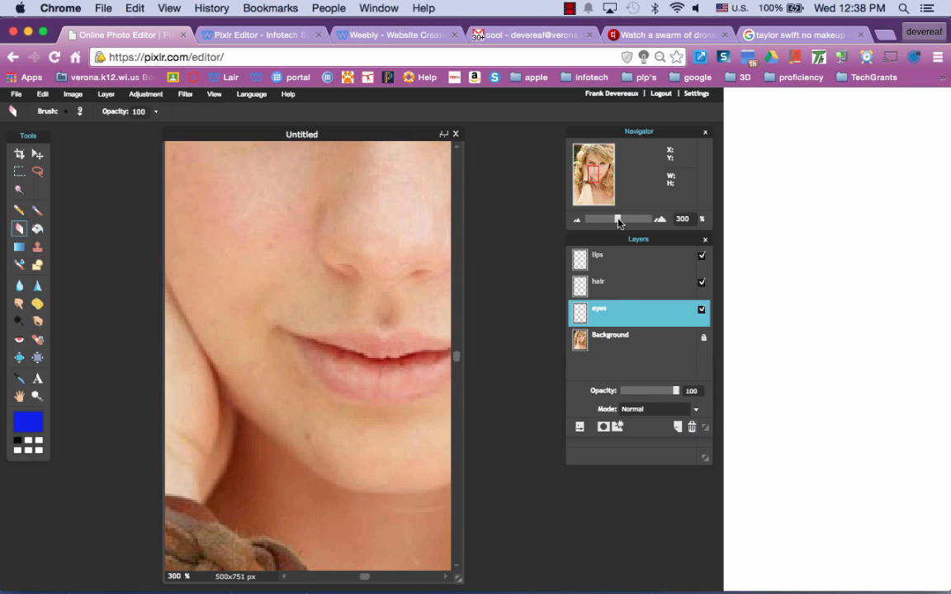
drag(591, 171, 591, 158)
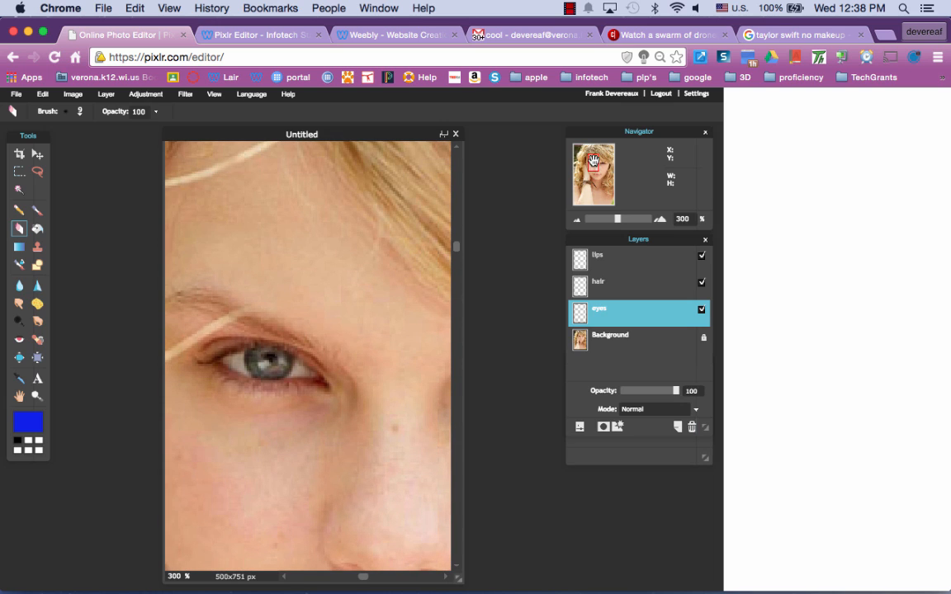
click(28, 422)
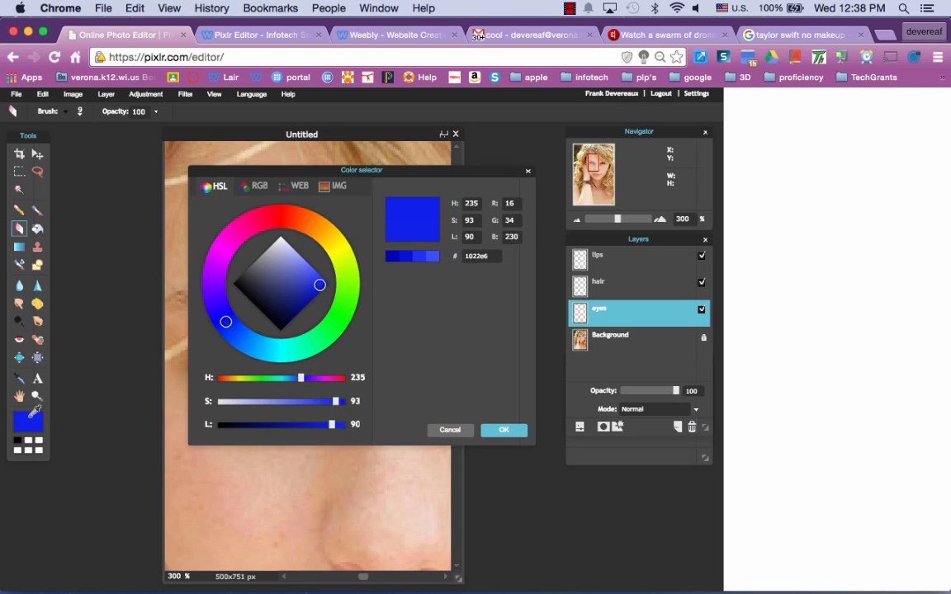
click(213, 282)
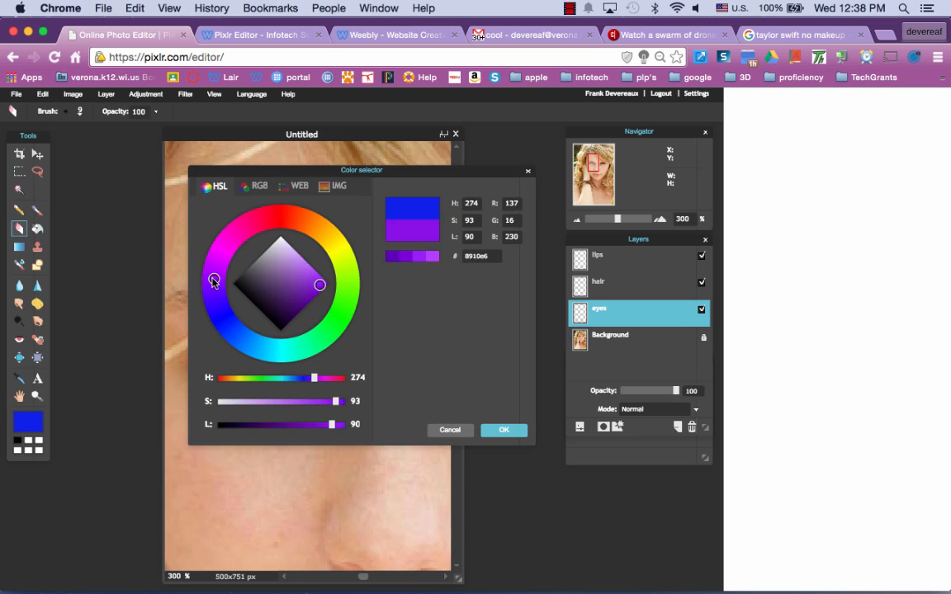
click(298, 299)
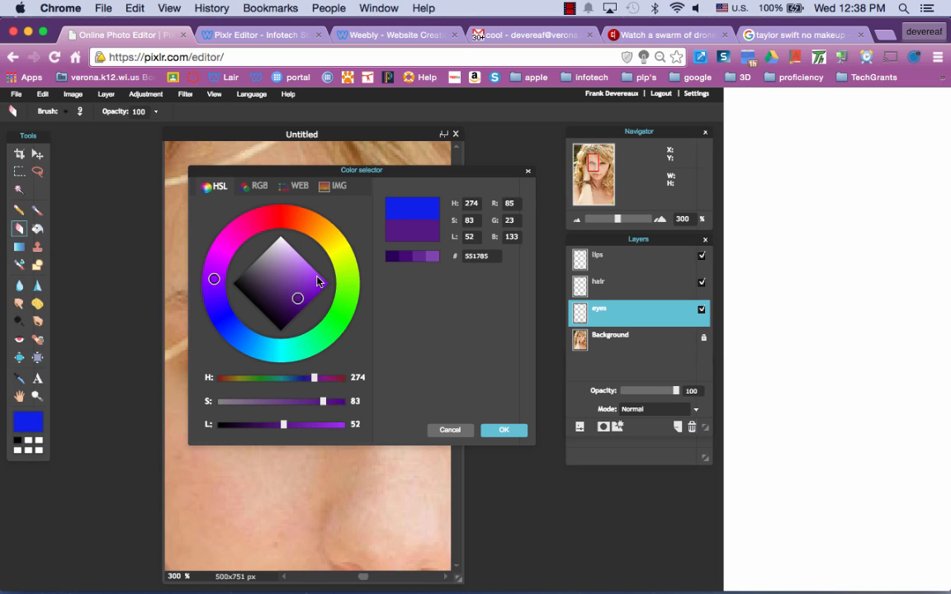
click(321, 285)
click(500, 430)
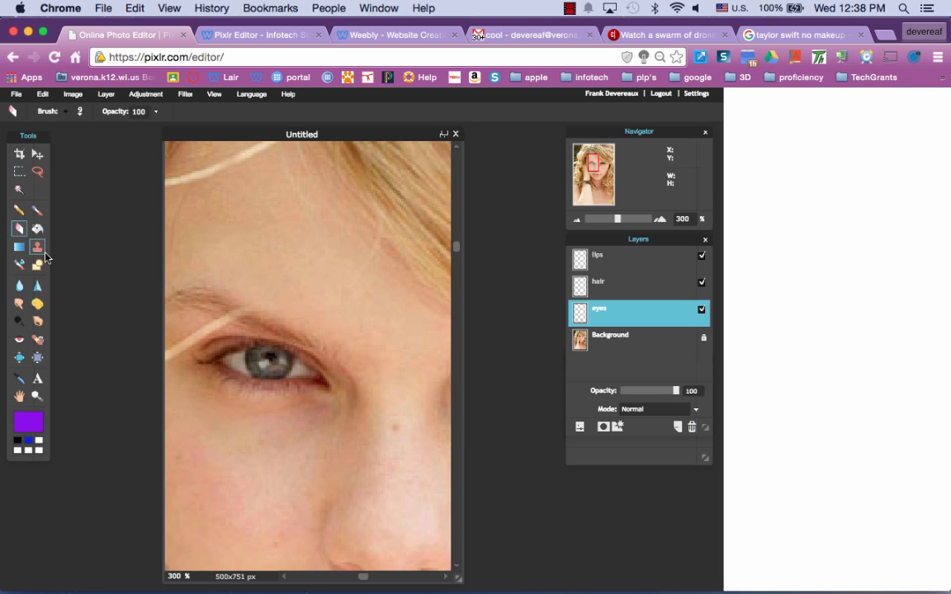
click(37, 210)
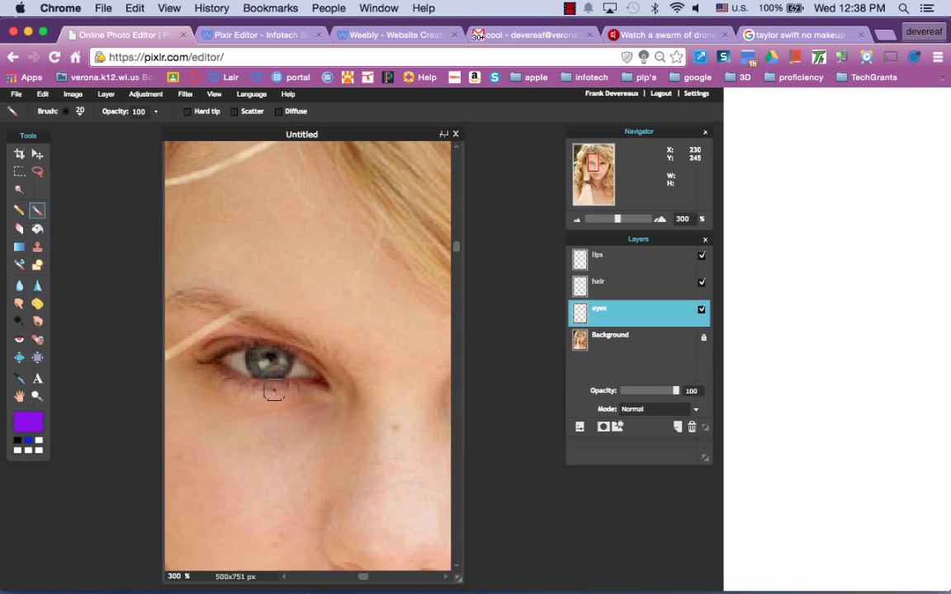
mouse_move(261, 360)
mouse_down()
mouse_move(272, 362)
mouse_move(266, 367)
mouse_up()
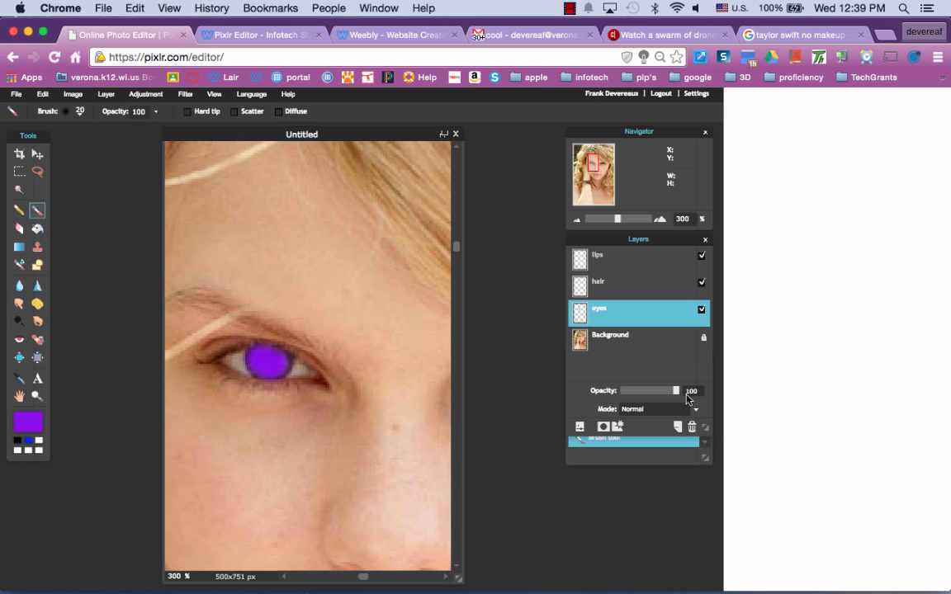
- Set the eyes layer's opacity to 60 and its blend mode to Multiply, and brush over the iris again
drag(676, 391, 655, 396)
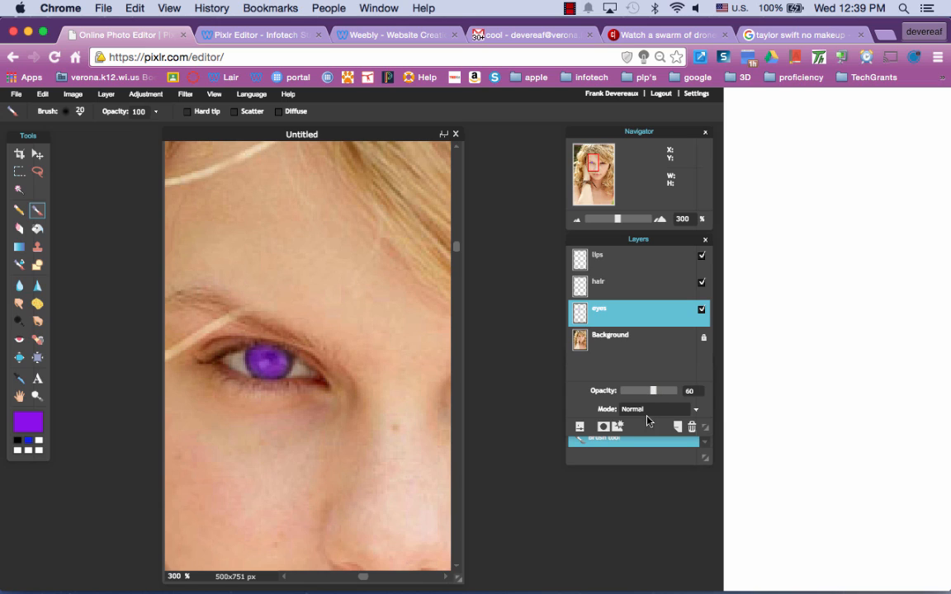
click(654, 410)
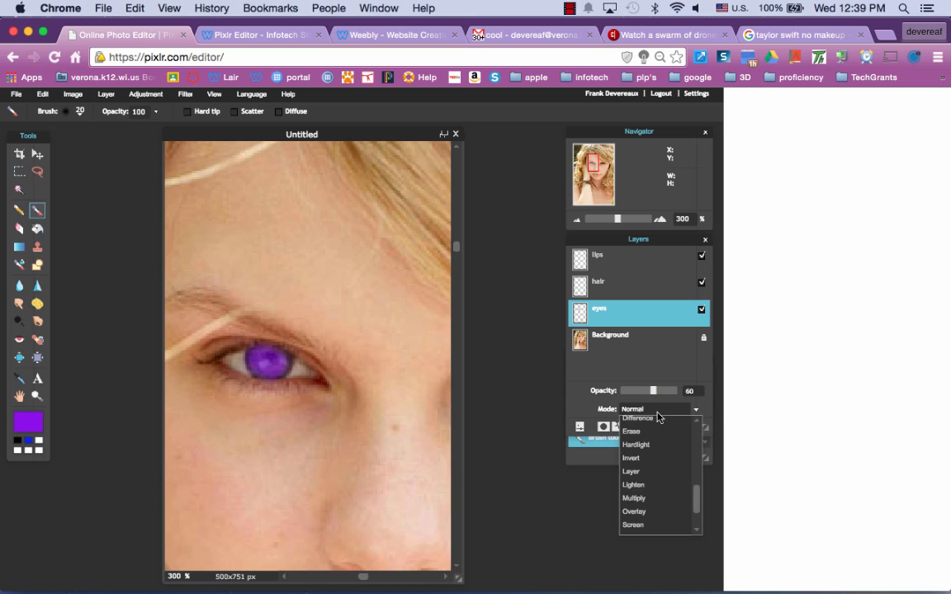
click(640, 500)
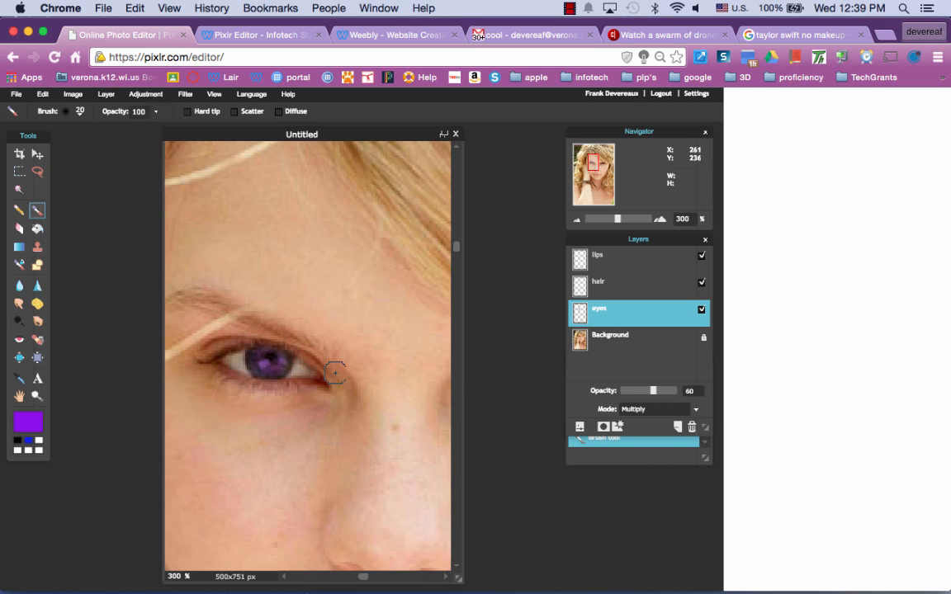
drag(282, 364, 259, 365)
- Make the hair layer active and set the brush colour to dark red #ad1027
drag(621, 221, 605, 222)
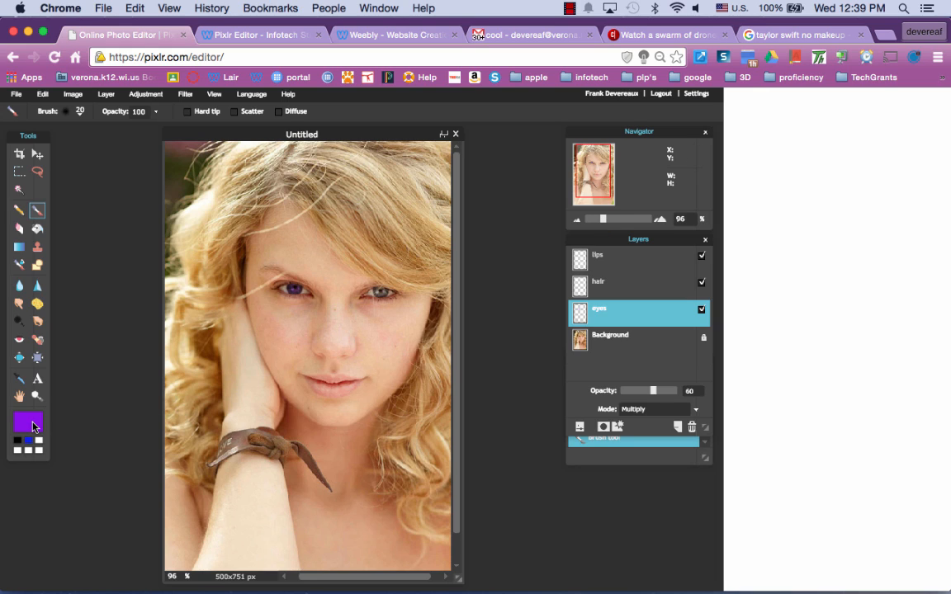
click(633, 286)
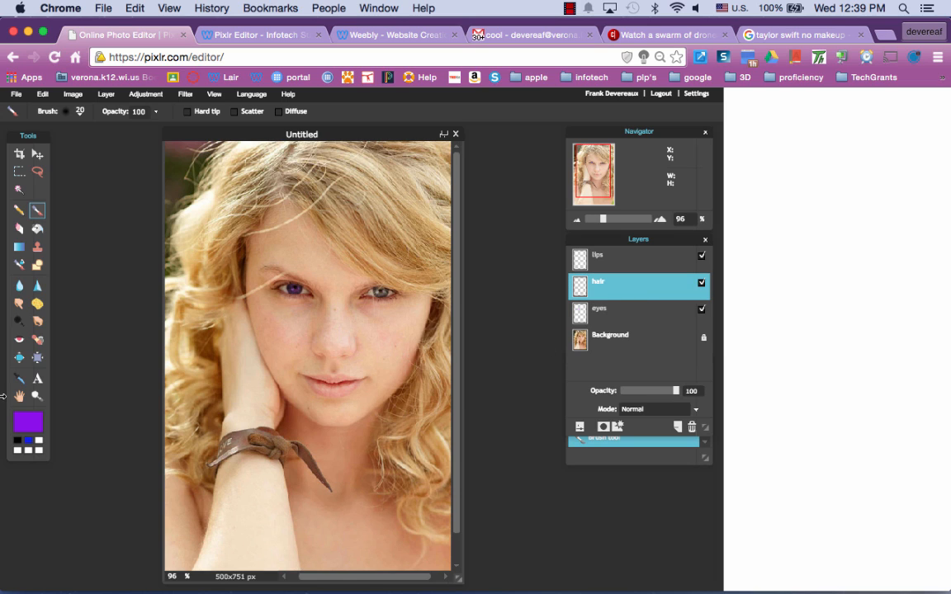
click(27, 423)
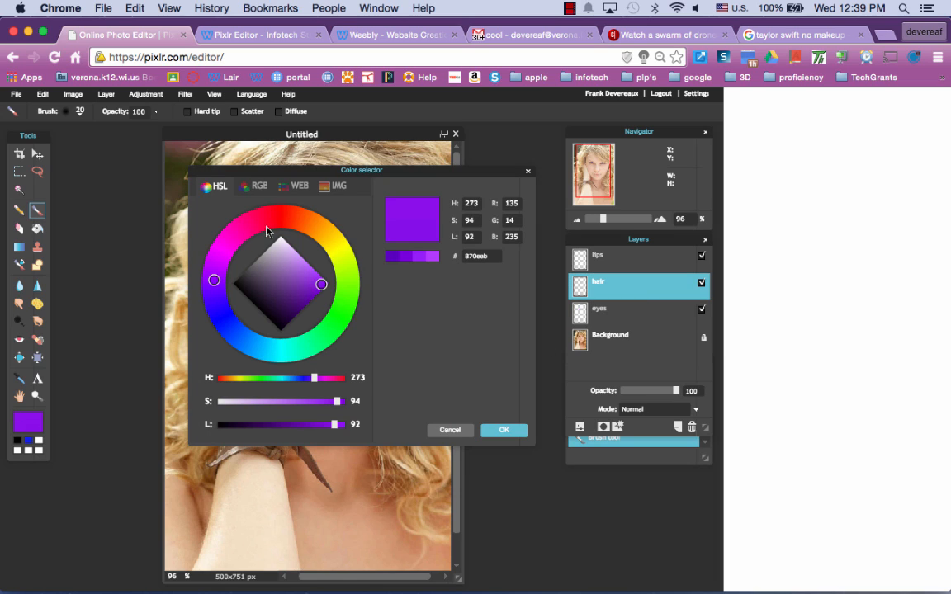
click(270, 218)
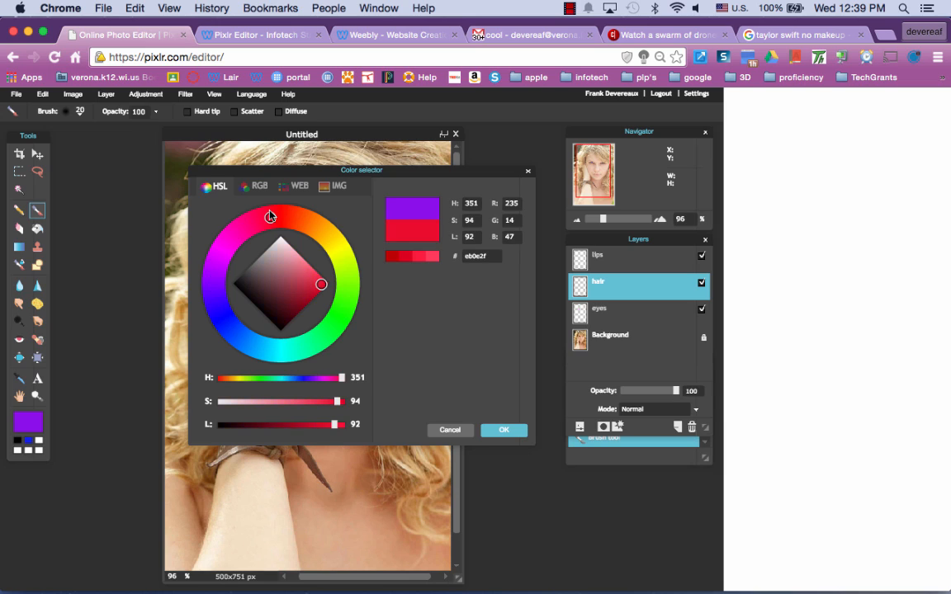
click(297, 298)
click(300, 299)
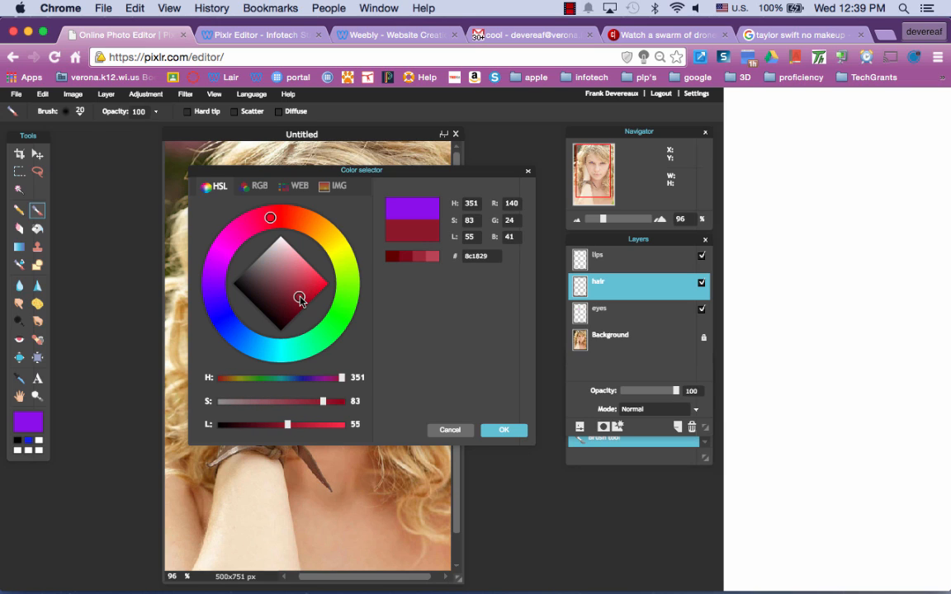
drag(306, 300, 309, 295)
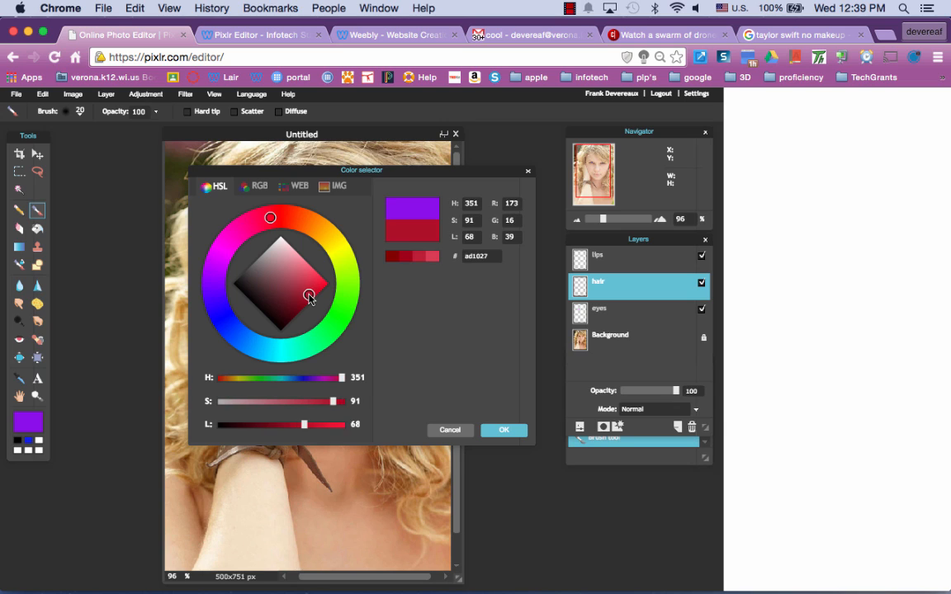
click(501, 431)
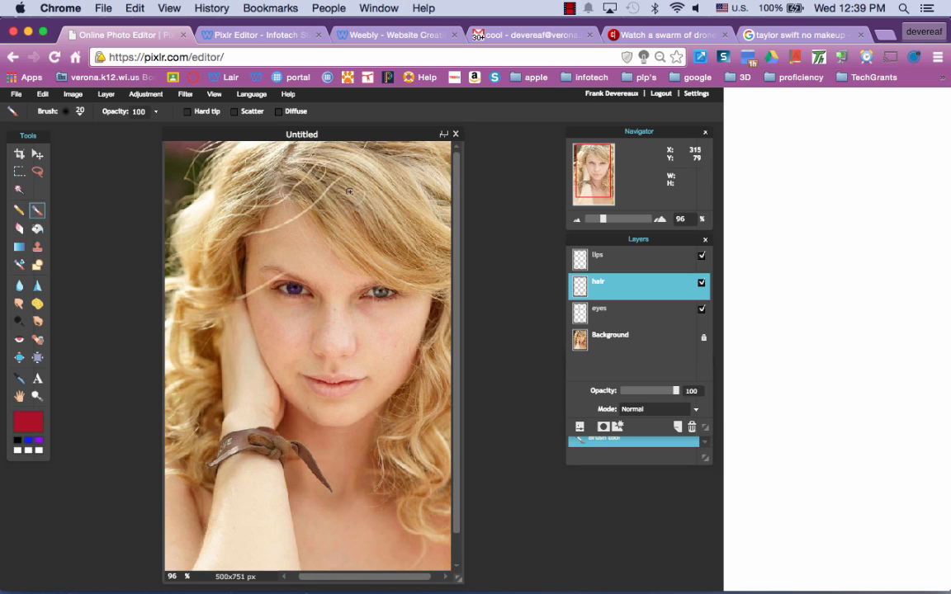
- Brush dark red strokes over the hair above the forehead and the curls beside the neck, on the side away from the hand
click(334, 169)
mouse_move(335, 169)
mouse_down()
mouse_move(417, 231)
mouse_move(372, 171)
mouse_move(430, 221)
mouse_up()
drag(322, 160, 407, 218)
mouse_move(343, 175)
mouse_down()
mouse_move(356, 203)
mouse_move(381, 235)
mouse_up()
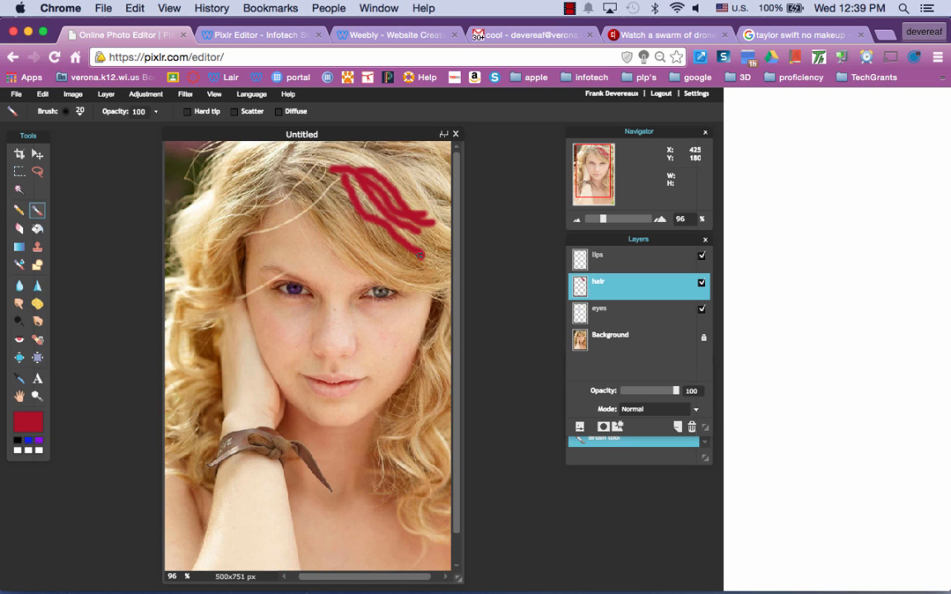
drag(357, 165, 432, 225)
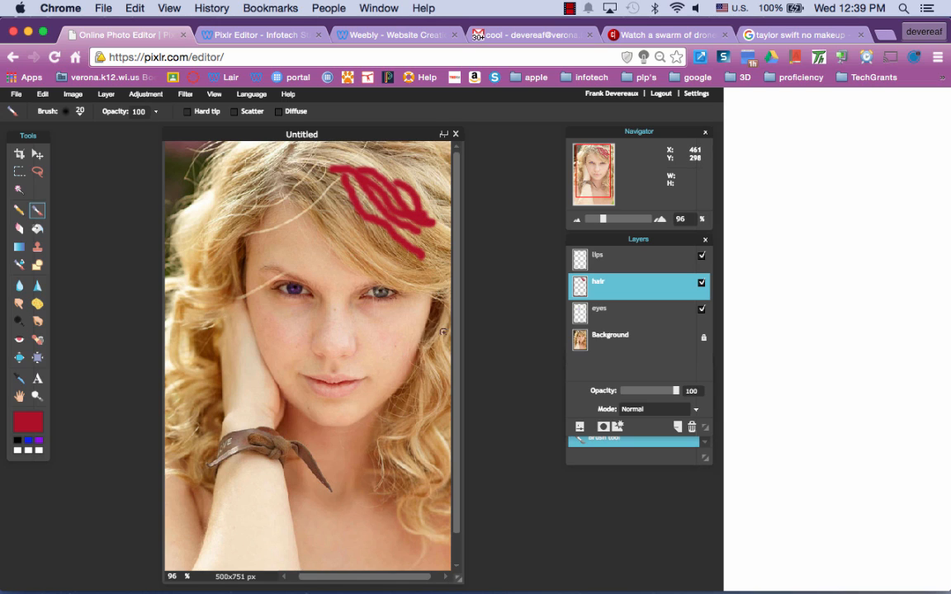
drag(444, 328, 438, 436)
drag(429, 367, 436, 464)
mouse_move(430, 388)
mouse_down()
mouse_move(445, 474)
mouse_move(417, 402)
mouse_move(430, 430)
mouse_up()
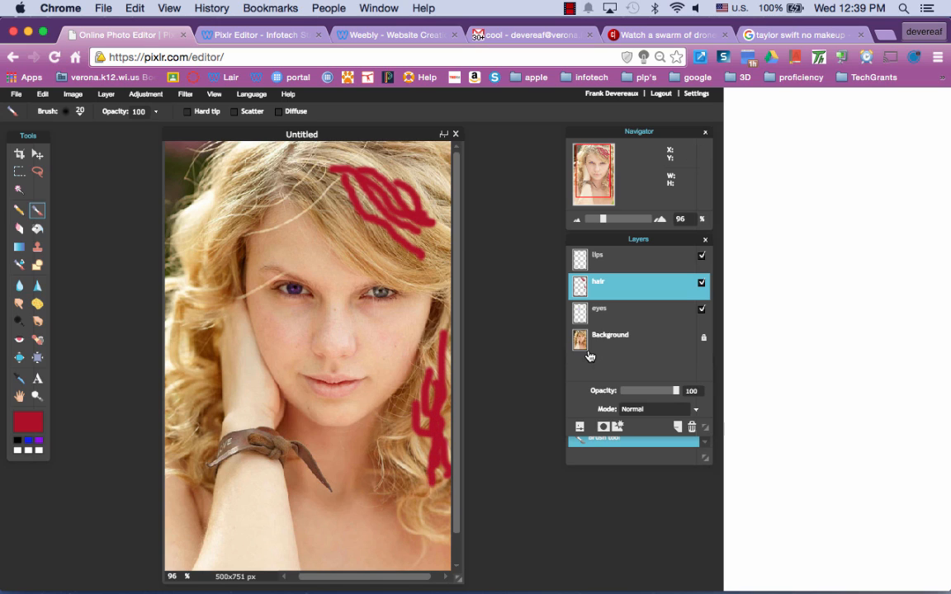
- Set the hair layer's opacity to 76 and its blend mode to Multiply, after trying Hardlight
drag(675, 396, 663, 398)
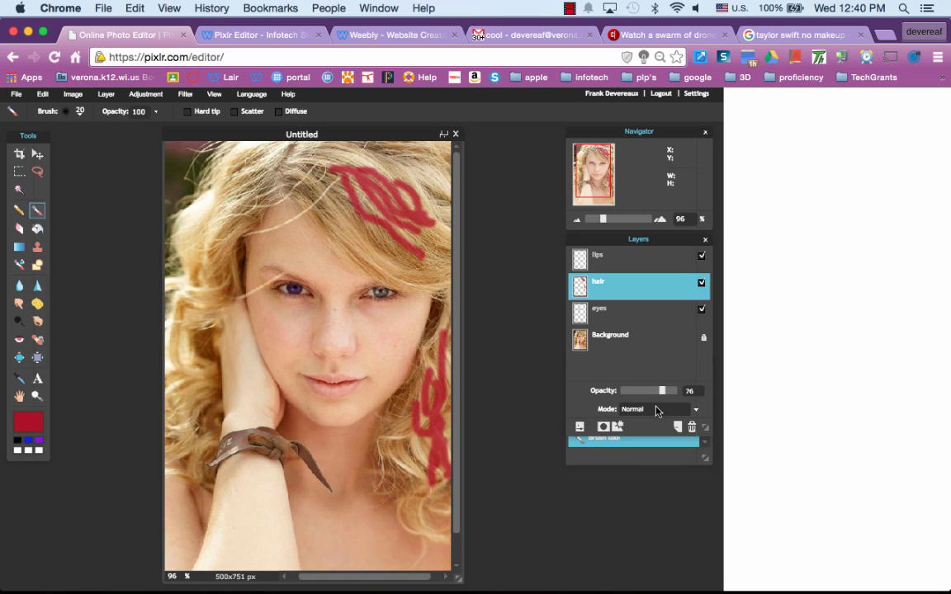
click(657, 409)
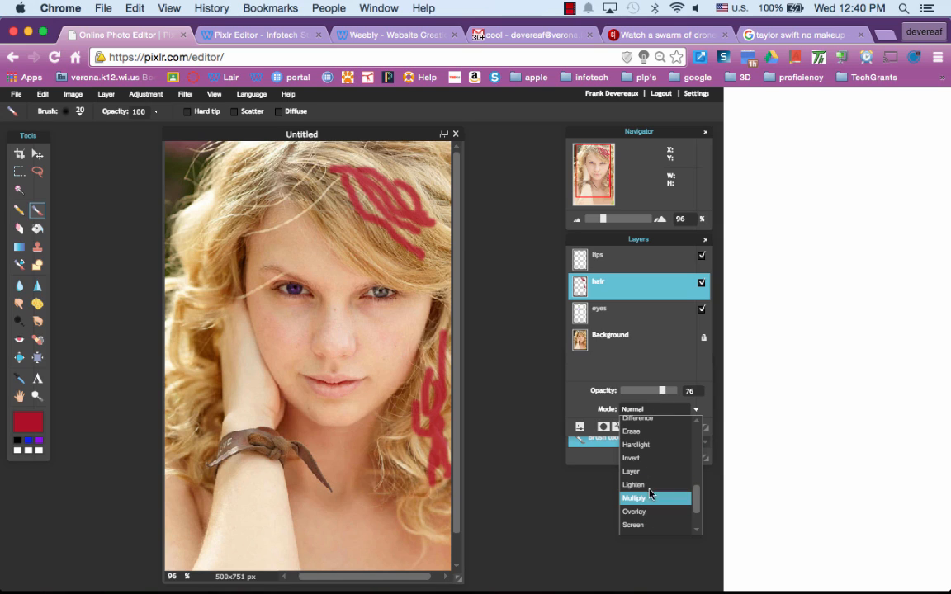
click(653, 451)
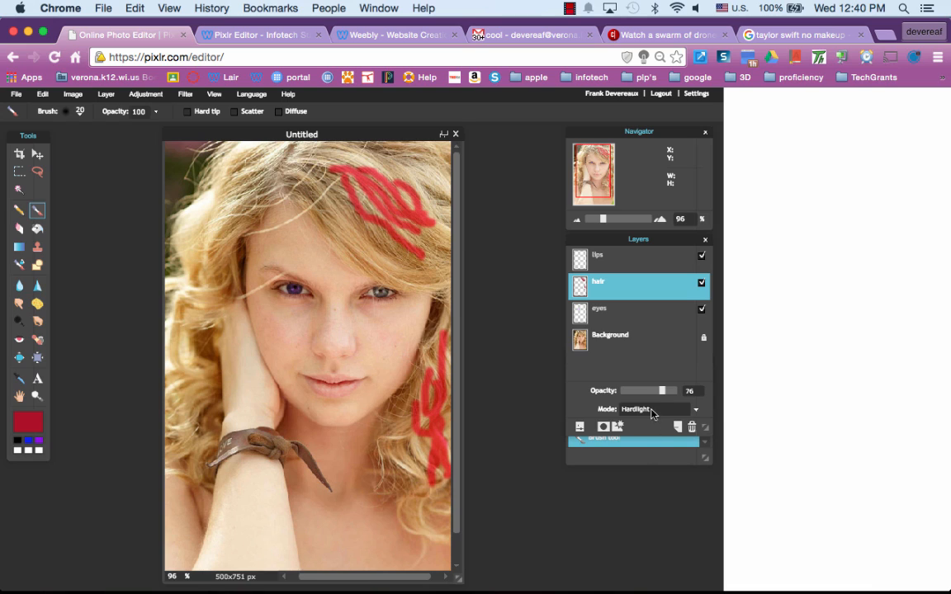
click(658, 408)
click(646, 498)
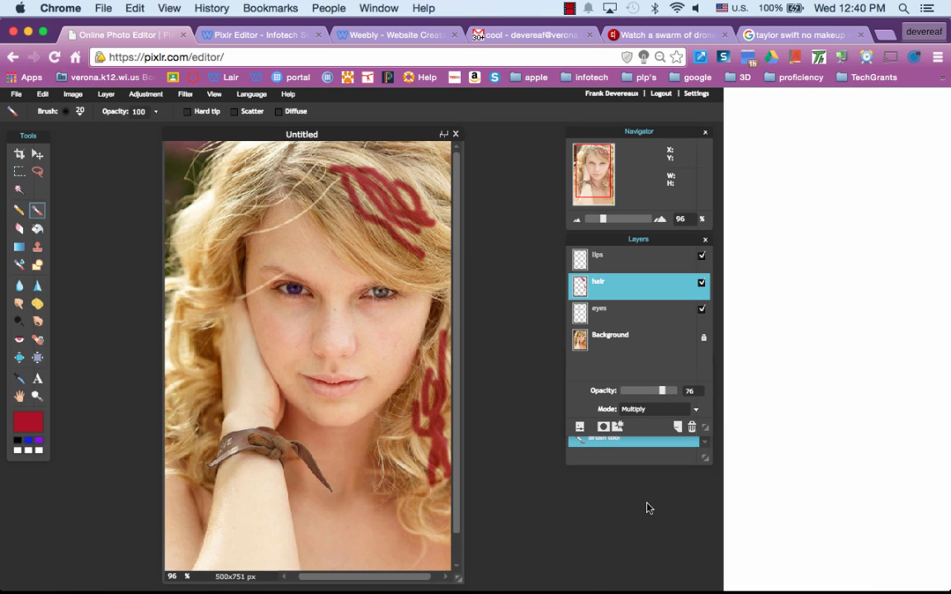
- Make the lips layer active and set the brush colour to bright red #e61f09
click(628, 263)
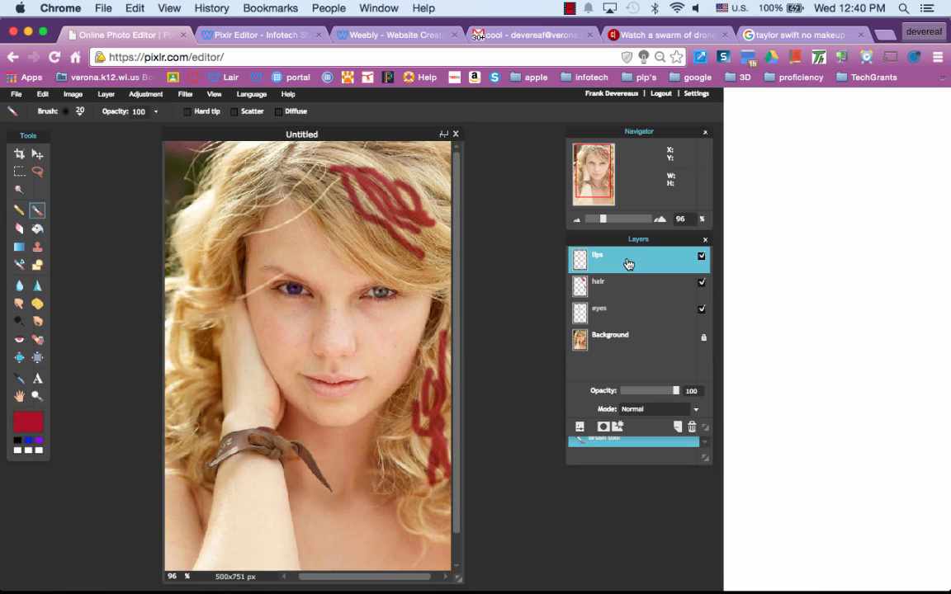
click(27, 425)
click(289, 216)
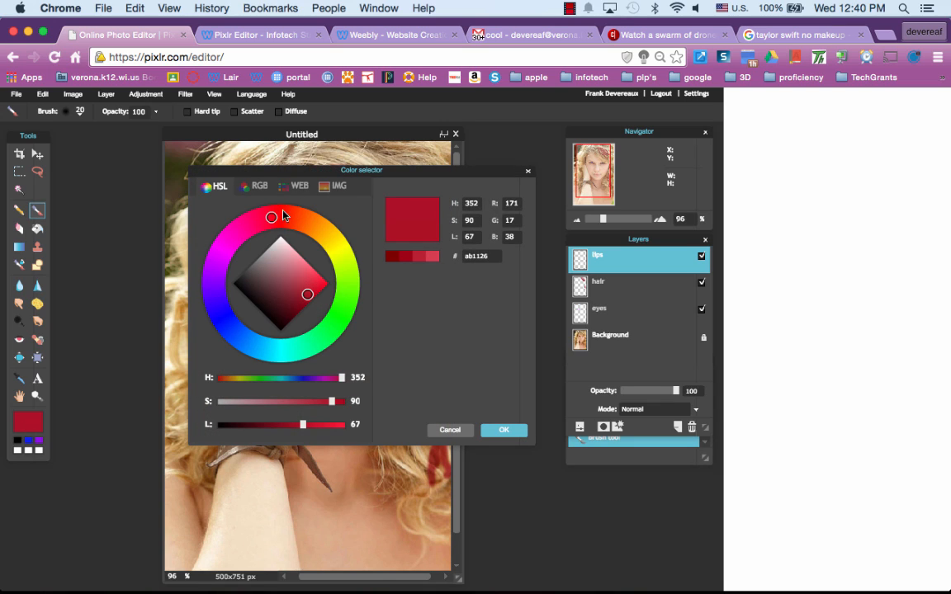
click(288, 216)
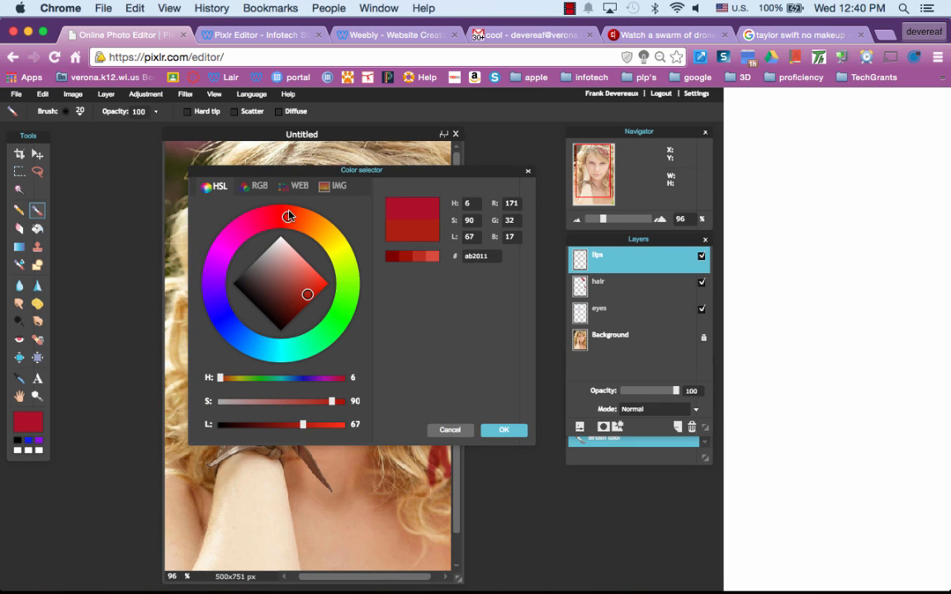
click(318, 279)
drag(319, 281, 322, 287)
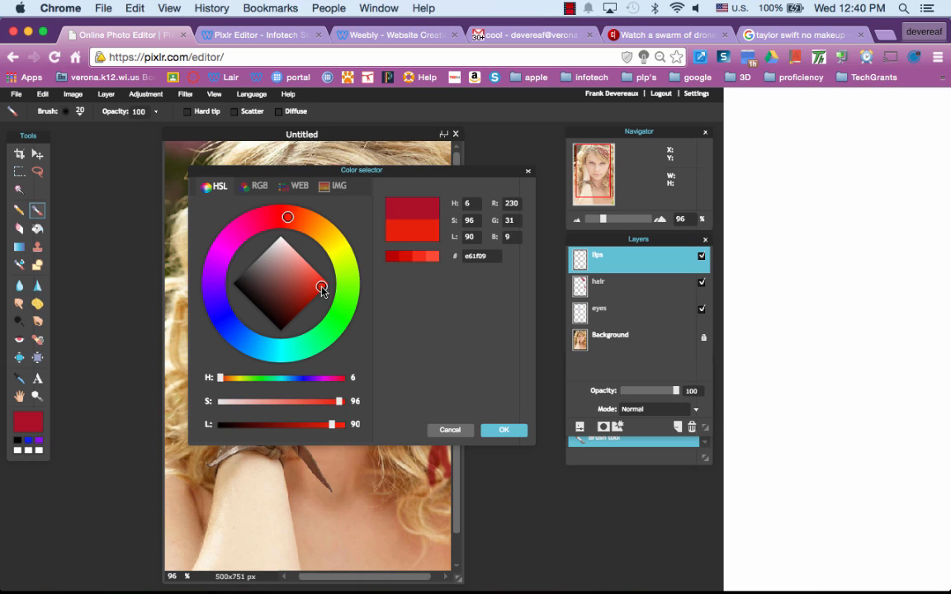
click(501, 430)
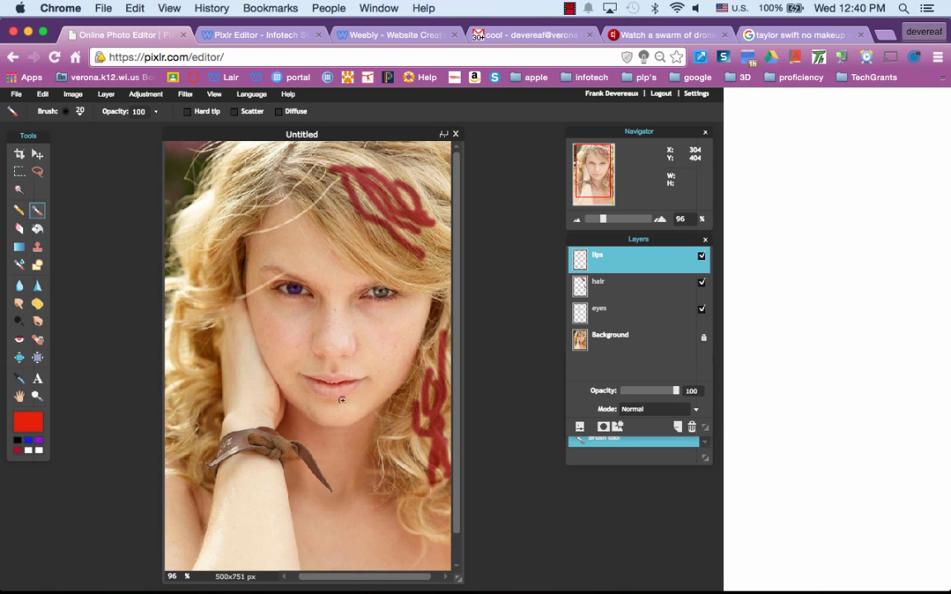
- Paint over both lips in bright red with the size 20 brush on the lips layer
drag(604, 222, 615, 223)
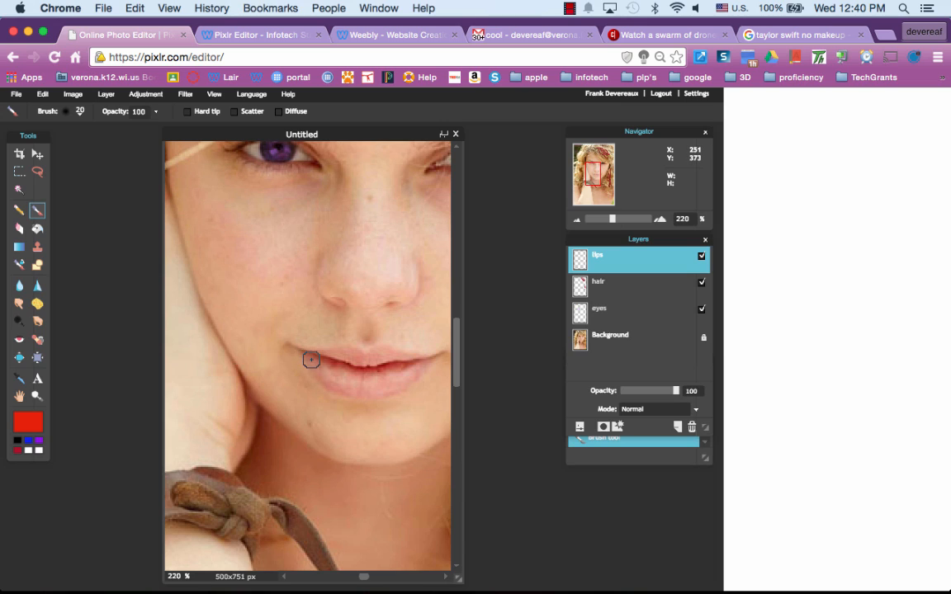
drag(310, 360, 324, 371)
mouse_move(350, 379)
mouse_down()
mouse_move(423, 367)
mouse_move(391, 386)
mouse_move(320, 371)
mouse_move(353, 389)
mouse_move(374, 389)
mouse_move(337, 355)
mouse_move(321, 359)
mouse_move(378, 369)
mouse_move(377, 359)
mouse_move(403, 365)
mouse_up()
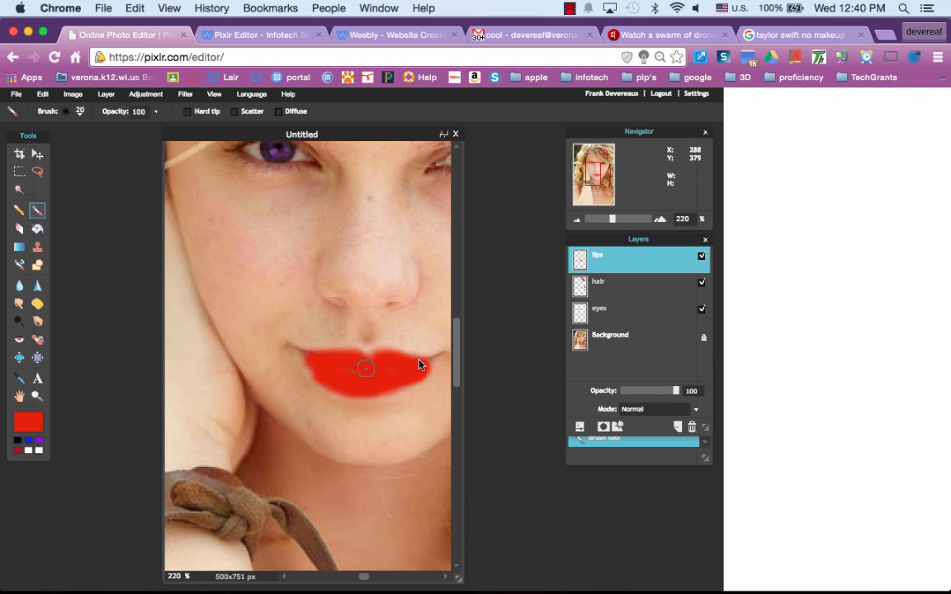
- Set the lips layer's opacity to 70 and its blend mode to Multiply, after trying Hardlight
drag(675, 393, 659, 394)
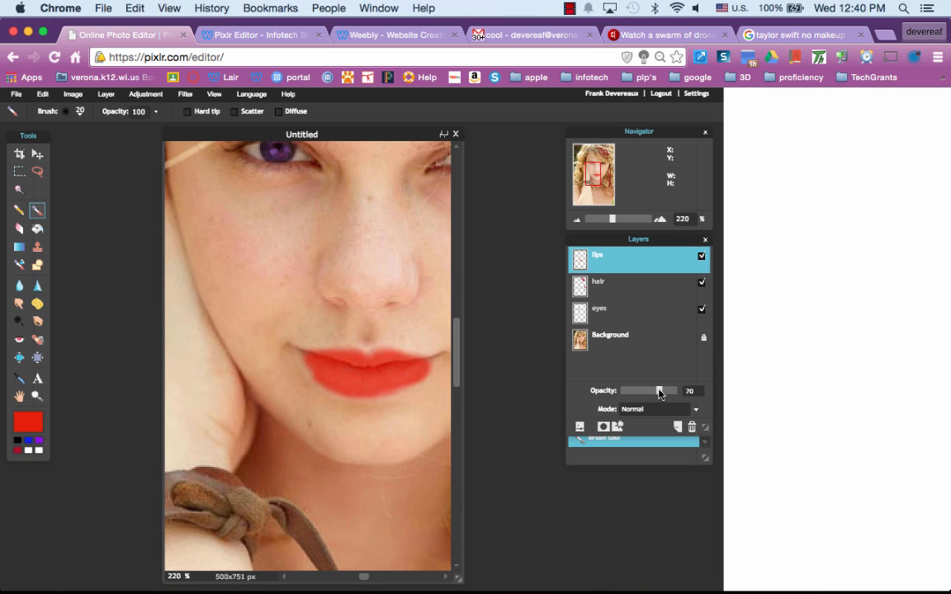
click(656, 408)
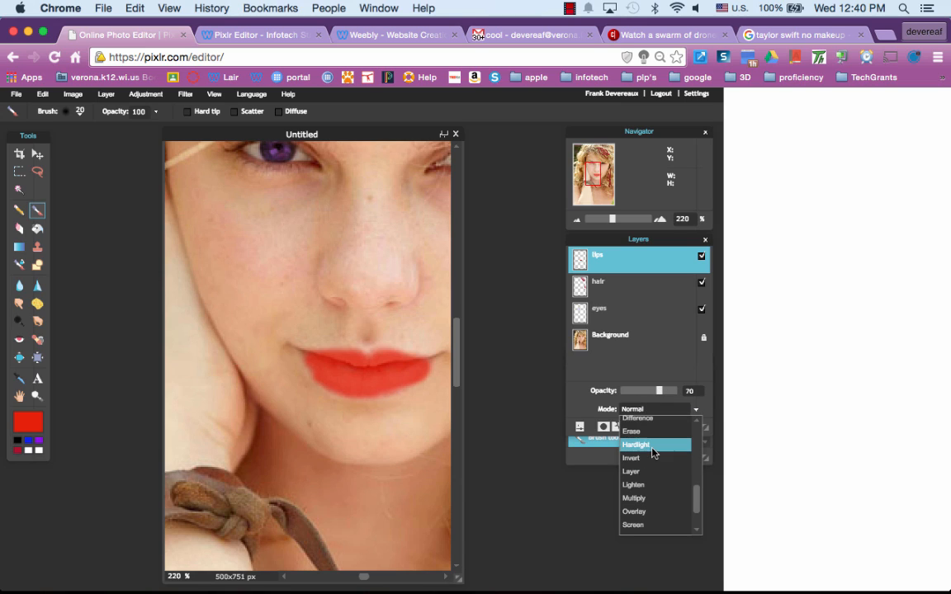
click(654, 447)
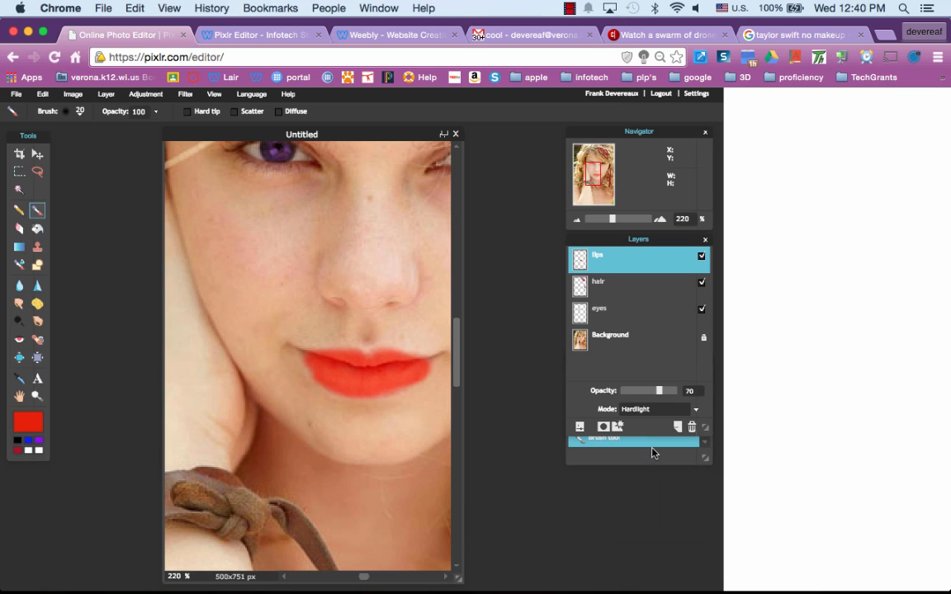
click(682, 410)
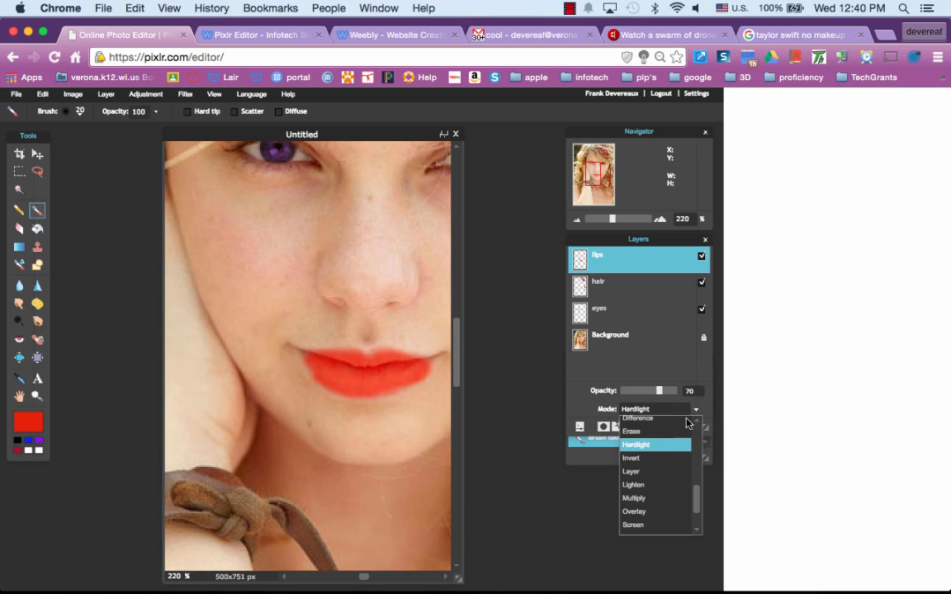
click(649, 503)
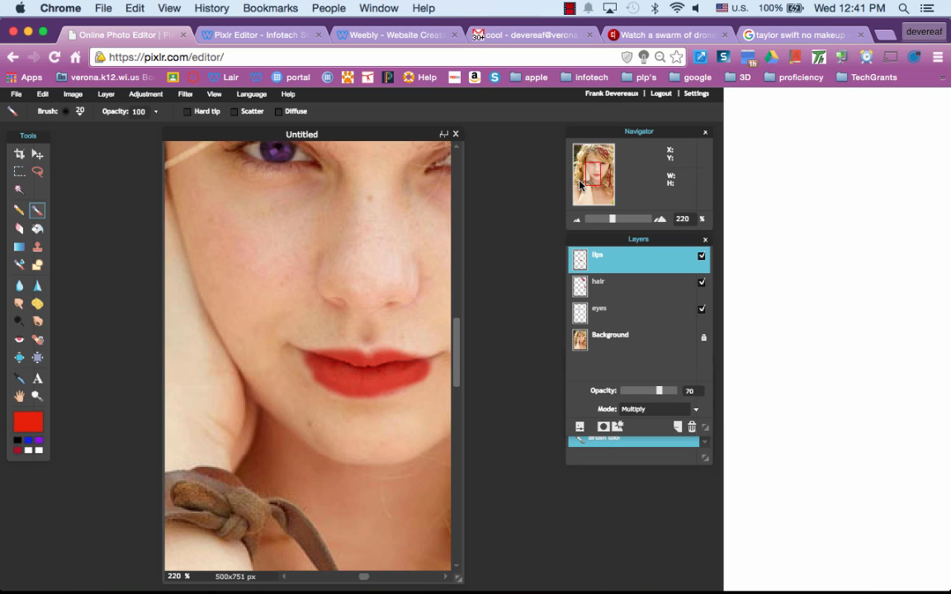
- Switch to the soft size 9 brush and fill in the edges and corners of the lips in red
drag(614, 223, 618, 221)
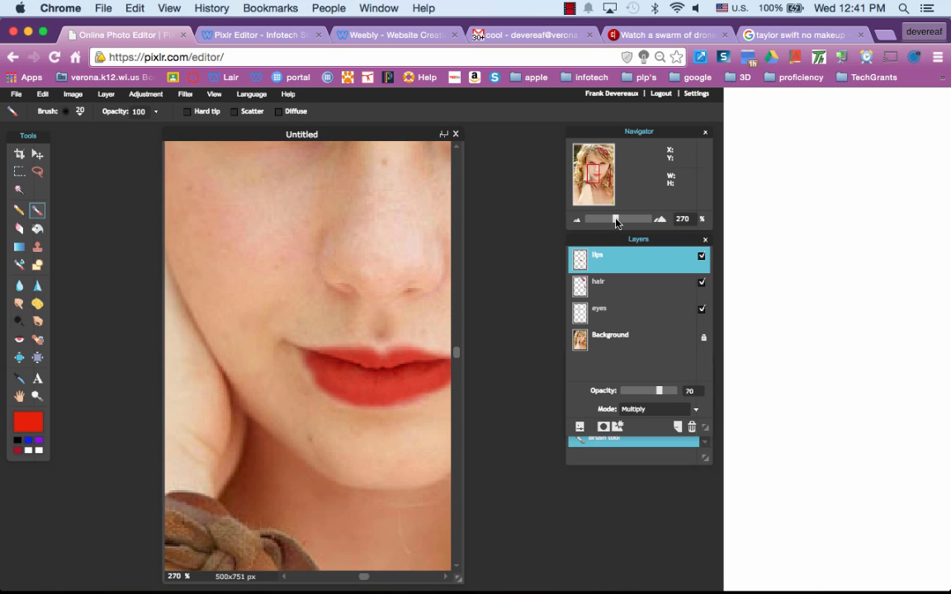
drag(363, 580, 378, 577)
click(66, 109)
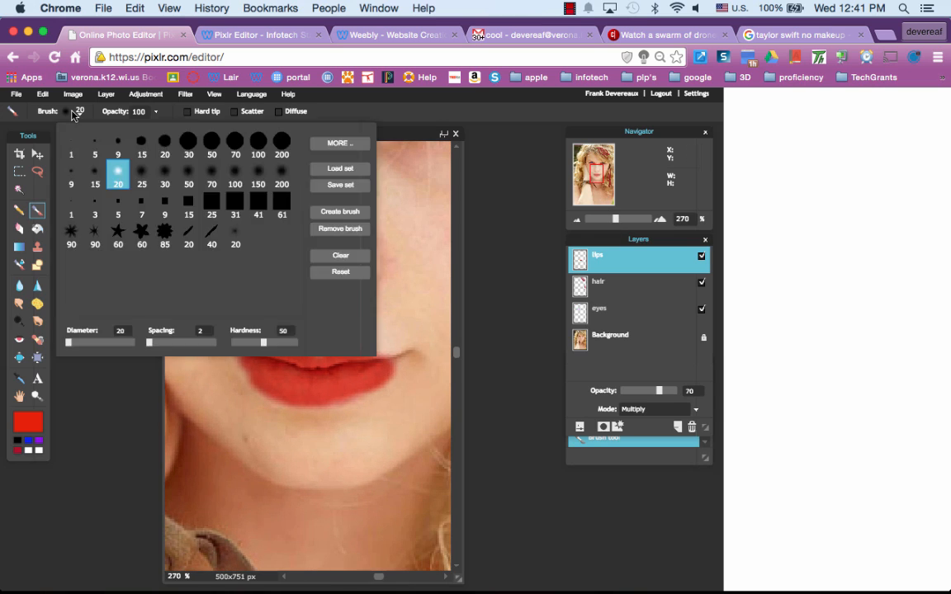
click(73, 180)
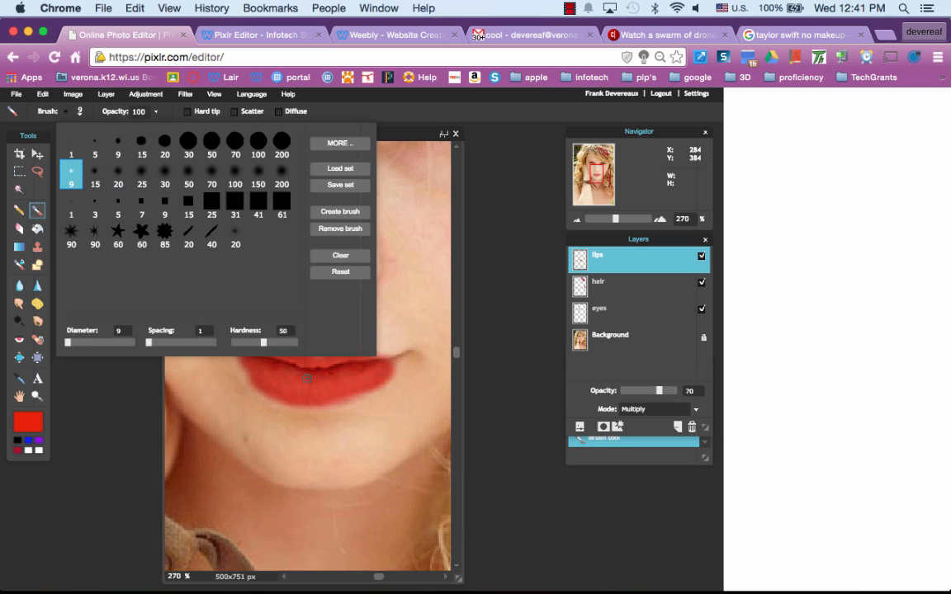
click(335, 404)
mouse_move(339, 404)
mouse_down()
mouse_move(371, 386)
mouse_move(329, 402)
mouse_up()
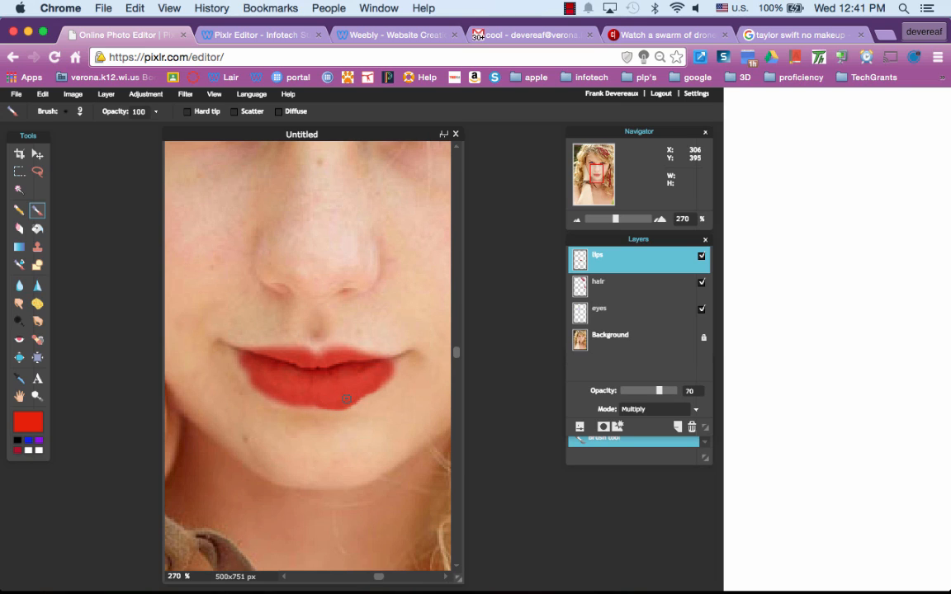
mouse_move(349, 402)
mouse_down()
mouse_move(361, 396)
mouse_move(277, 394)
mouse_up()
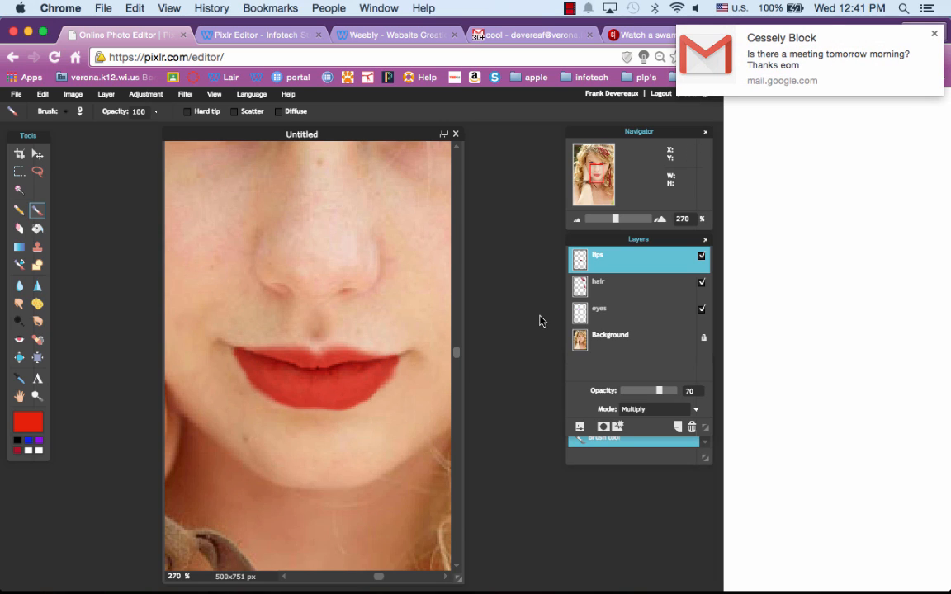
- Reduce the lips layer's opacity to 52 while viewing the whole portrait
drag(615, 219, 603, 219)
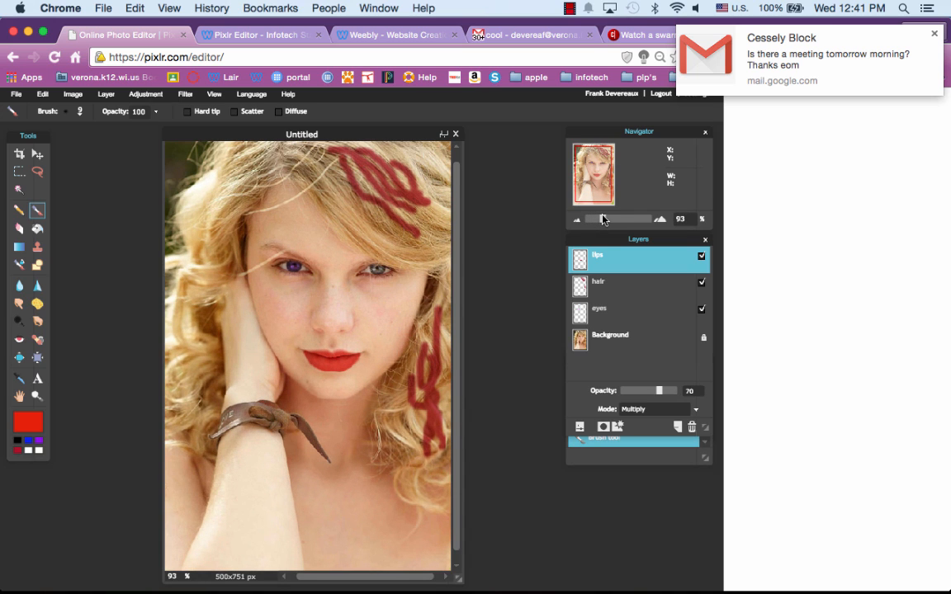
drag(660, 396, 649, 395)
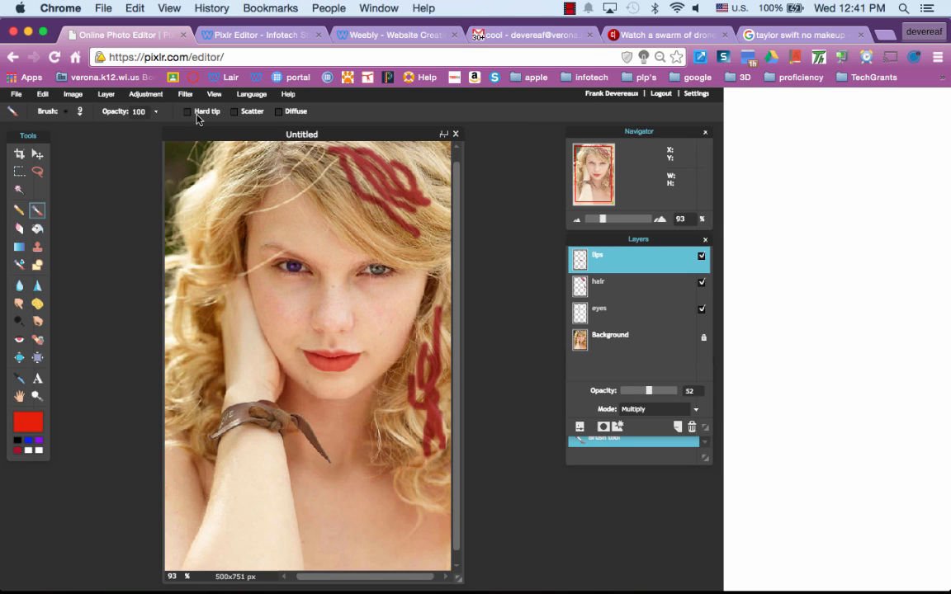
- Save the image as Untitled in PXD (Layered Pixlr image) format to New folder (2) of the Pixlr library
click(15, 95)
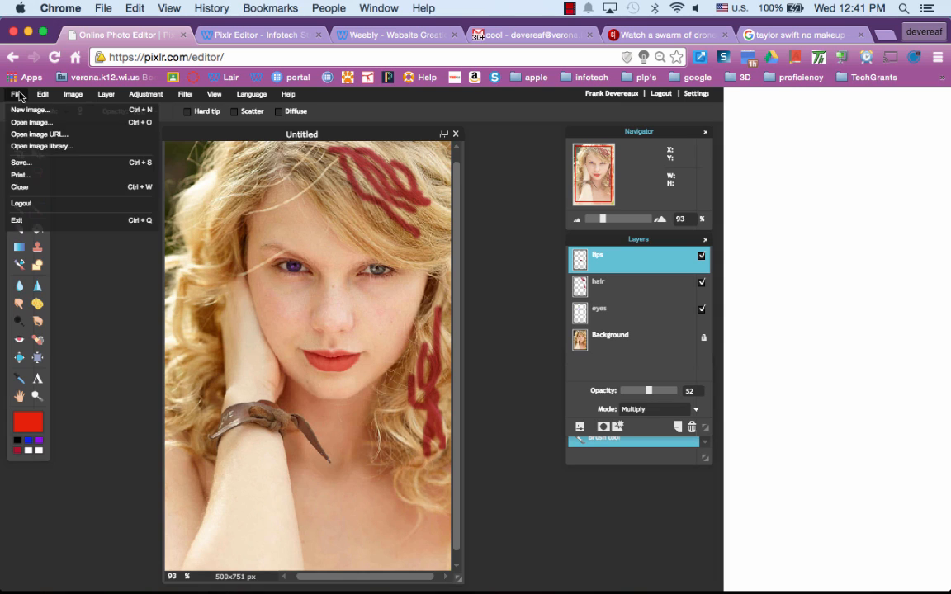
click(58, 164)
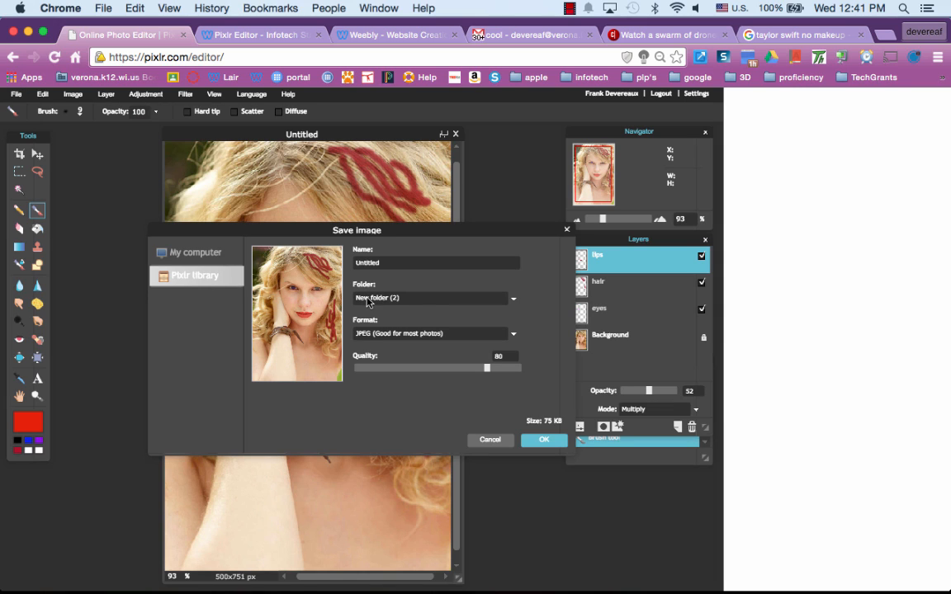
click(406, 334)
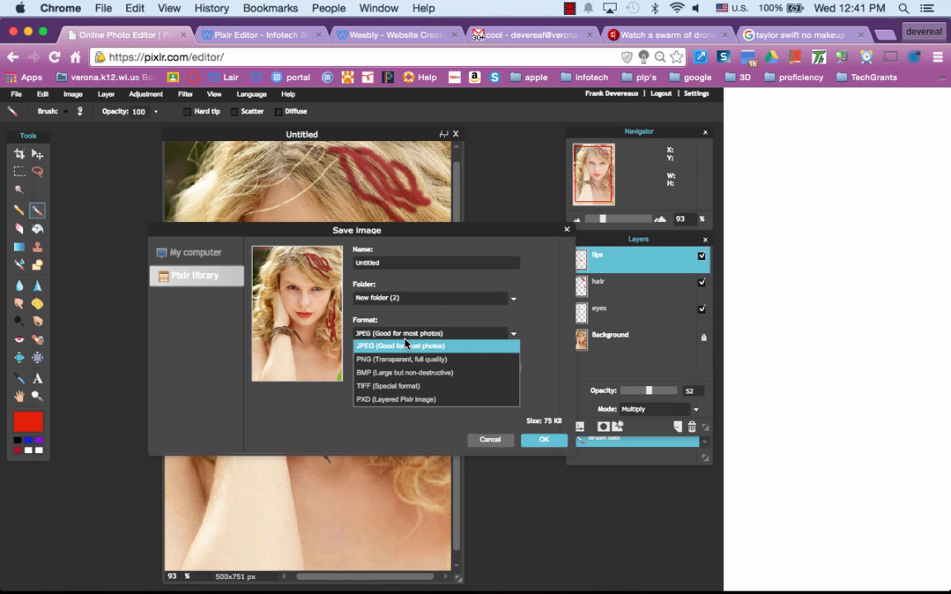
click(414, 397)
click(545, 448)
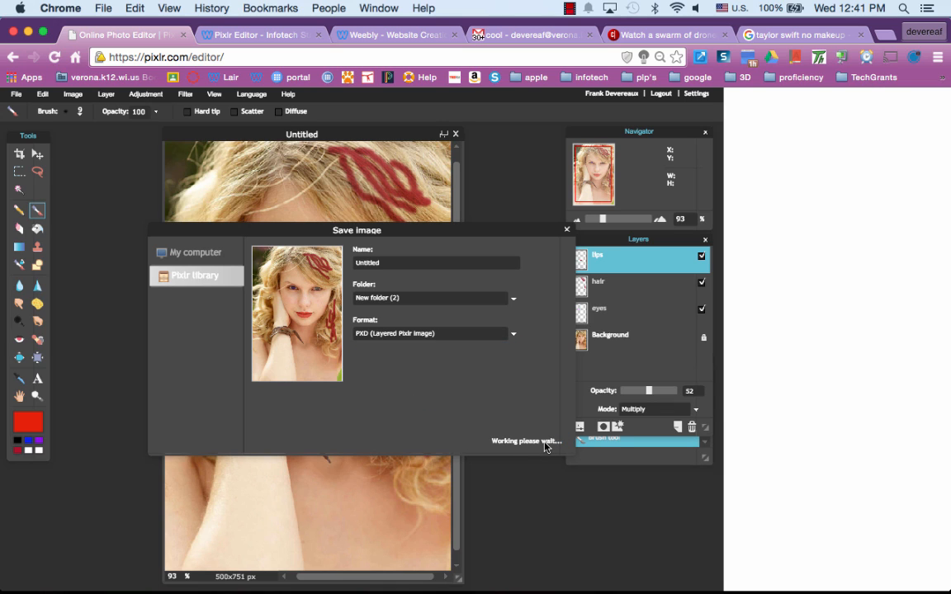